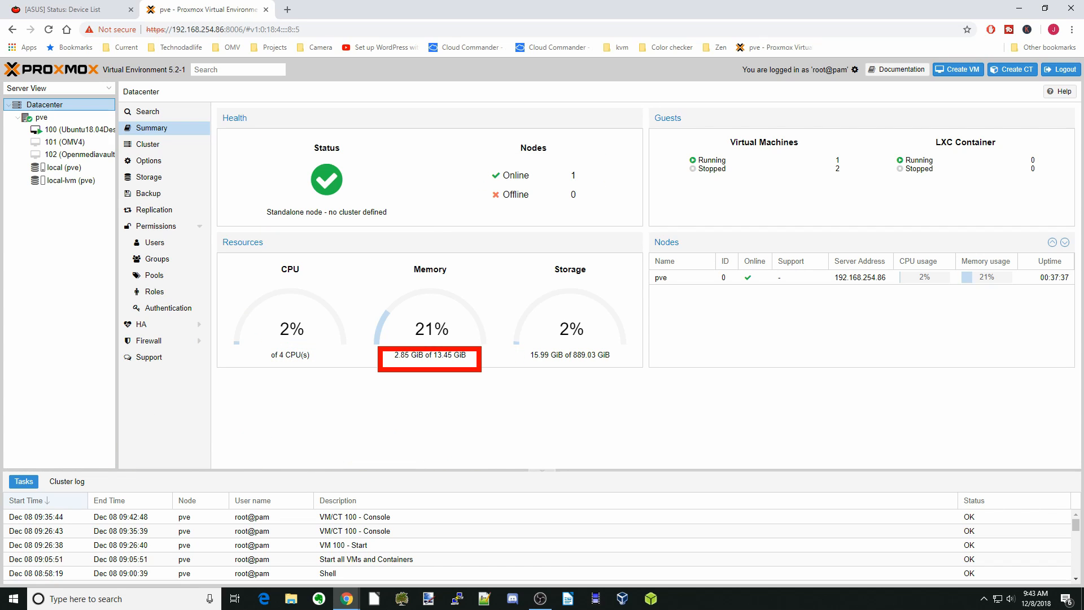
Show the Content list of 'local (pve)' storage with its six ISO images
drag(518, 346, 625, 372)
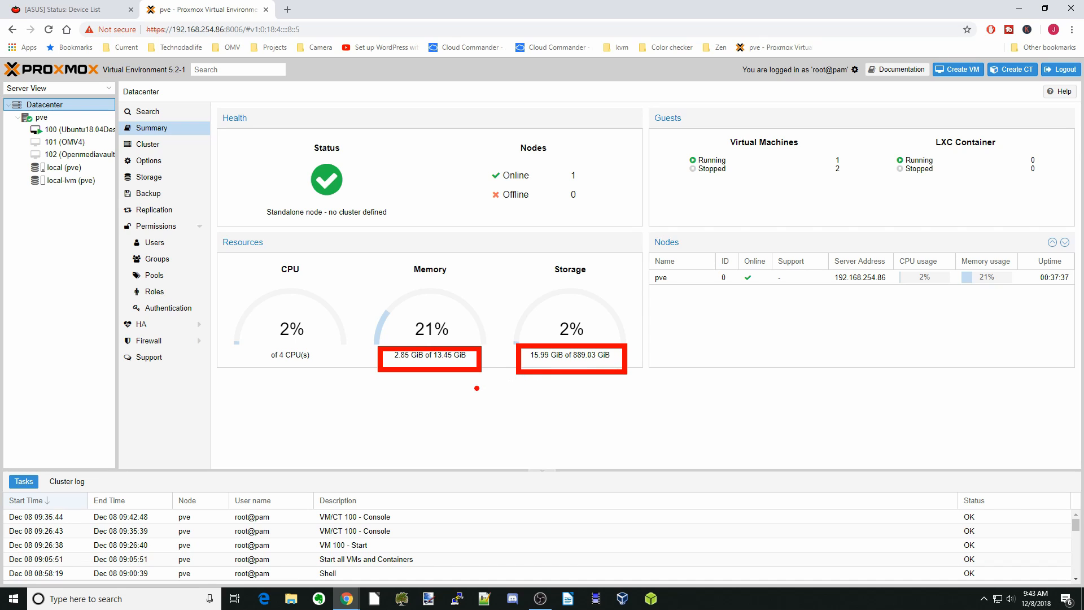
key(Escape)
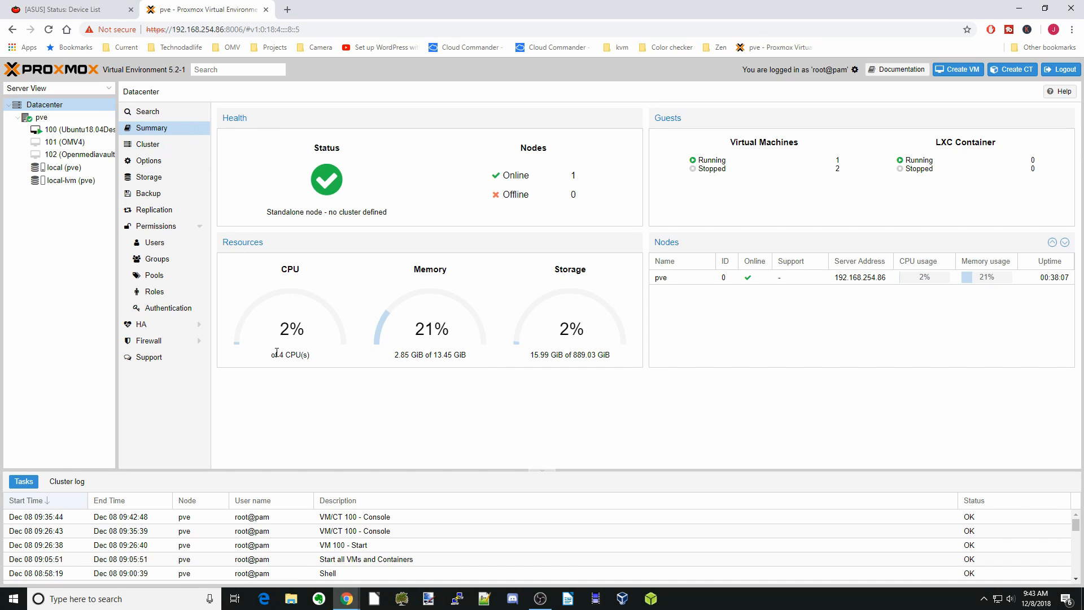
drag(252, 338, 317, 368)
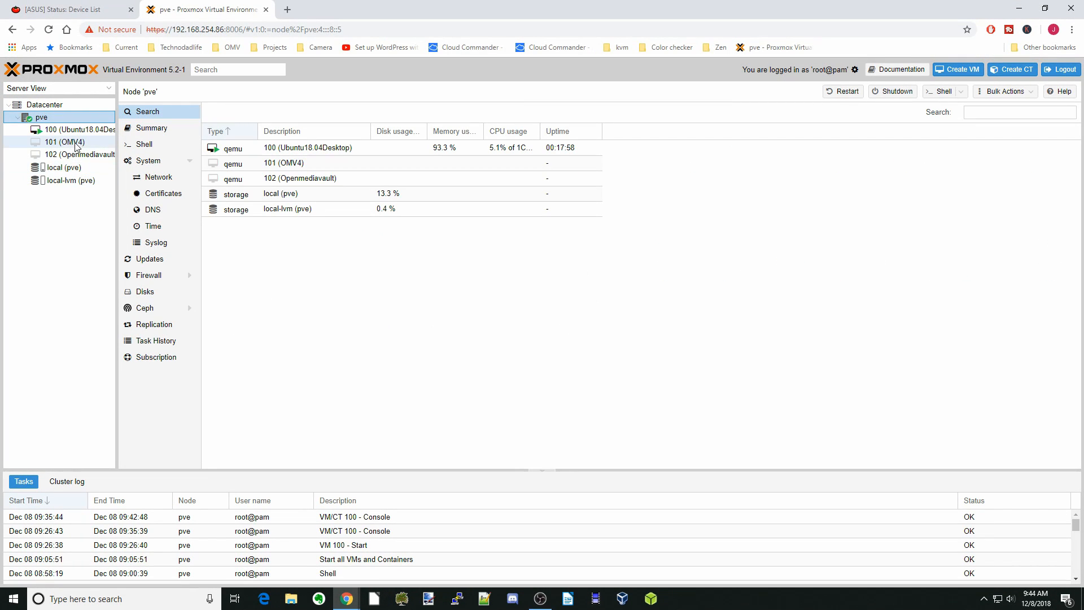
click(63, 167)
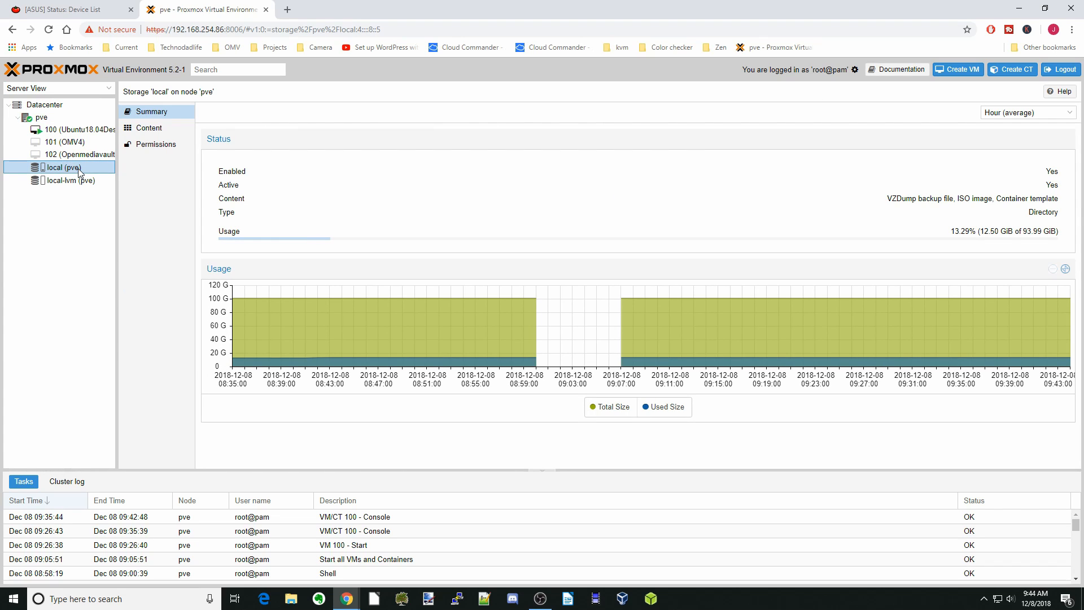
click(143, 128)
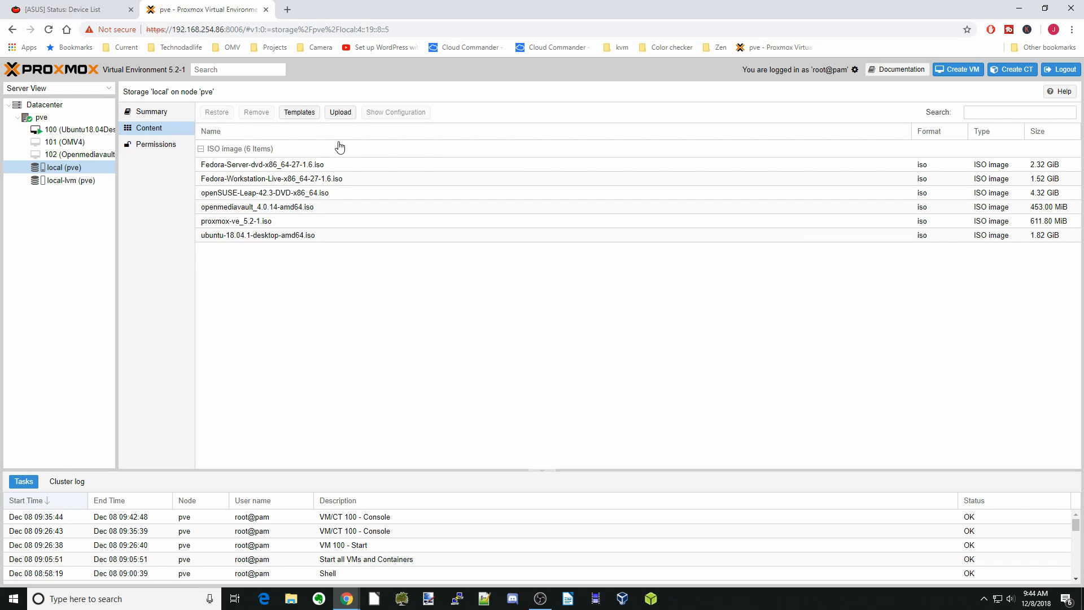
Upload the Fedora-Server-dvd-x86_64-27-1.6 file to local storage as an ISO image
click(339, 113)
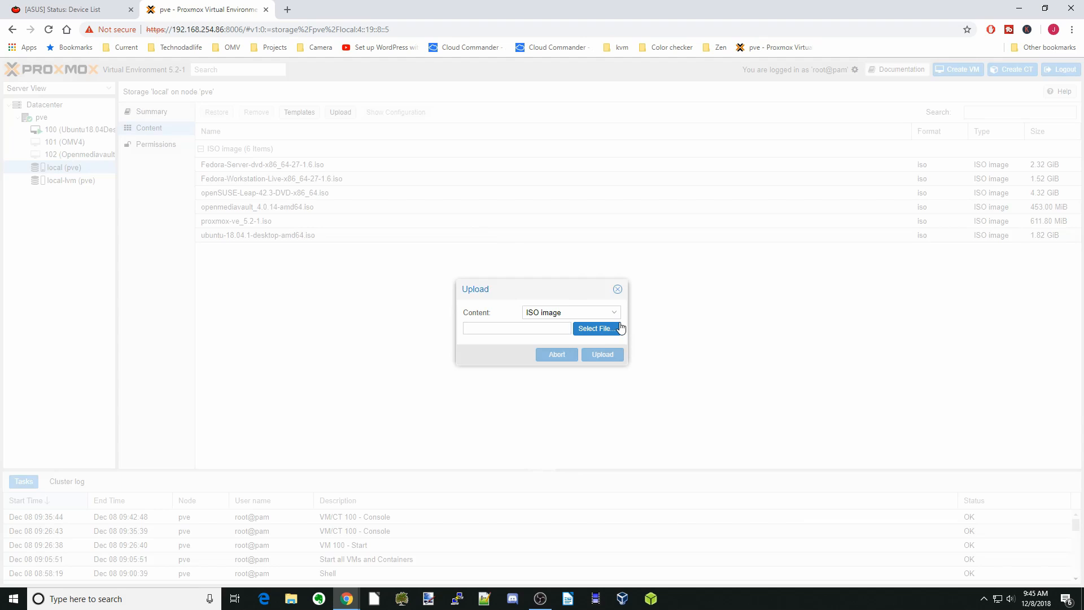
click(602, 329)
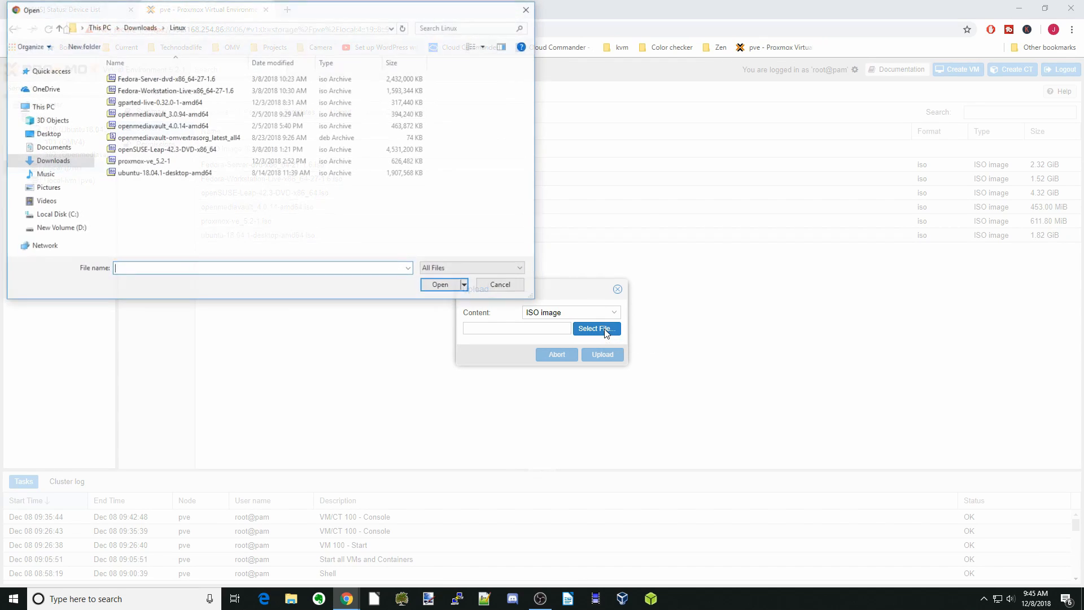
click(186, 79)
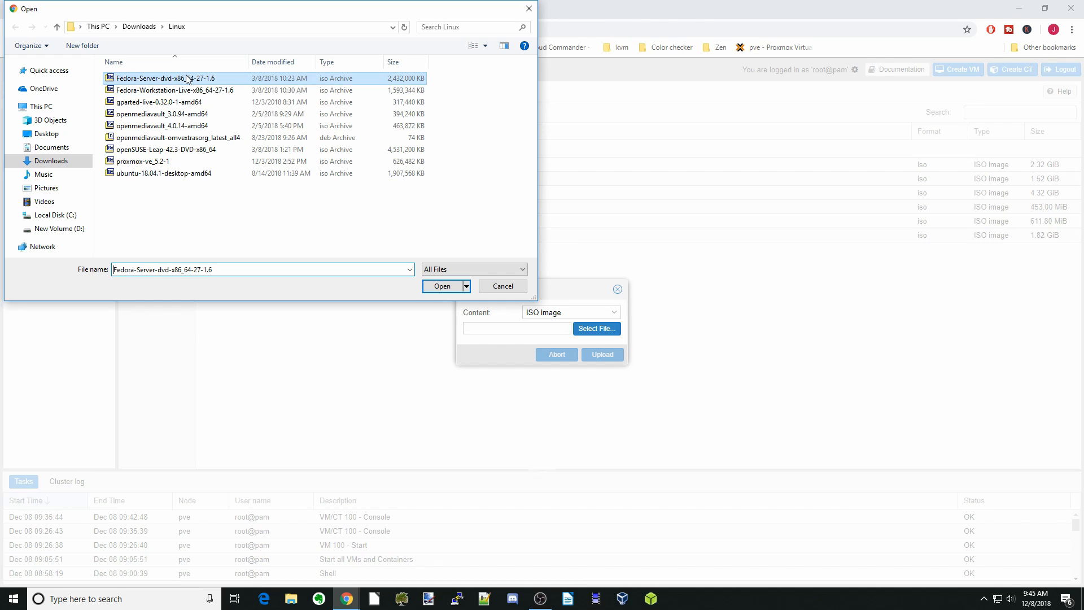
click(442, 286)
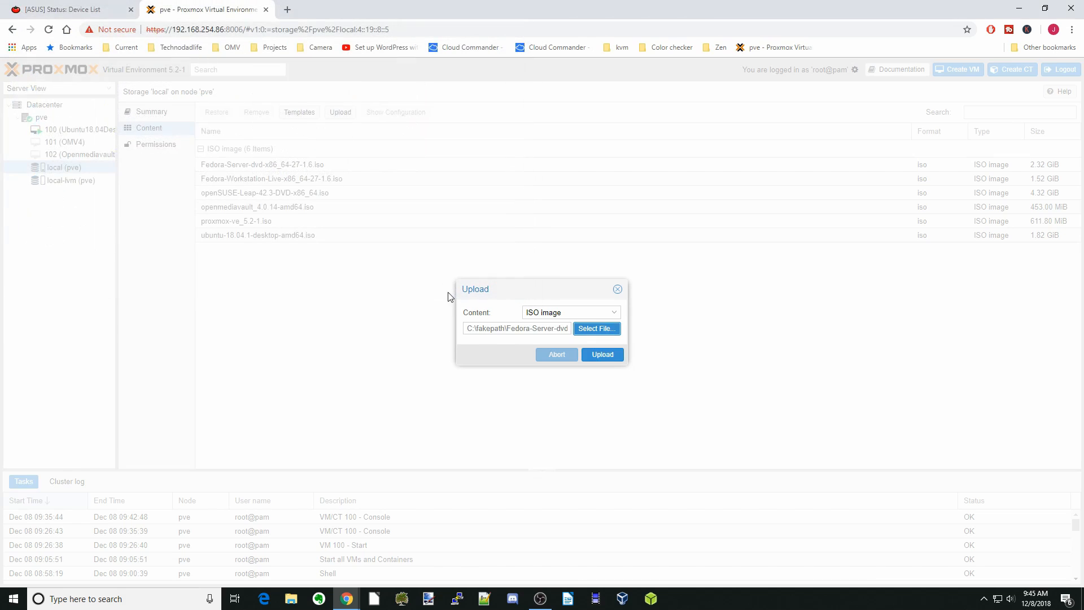
click(604, 355)
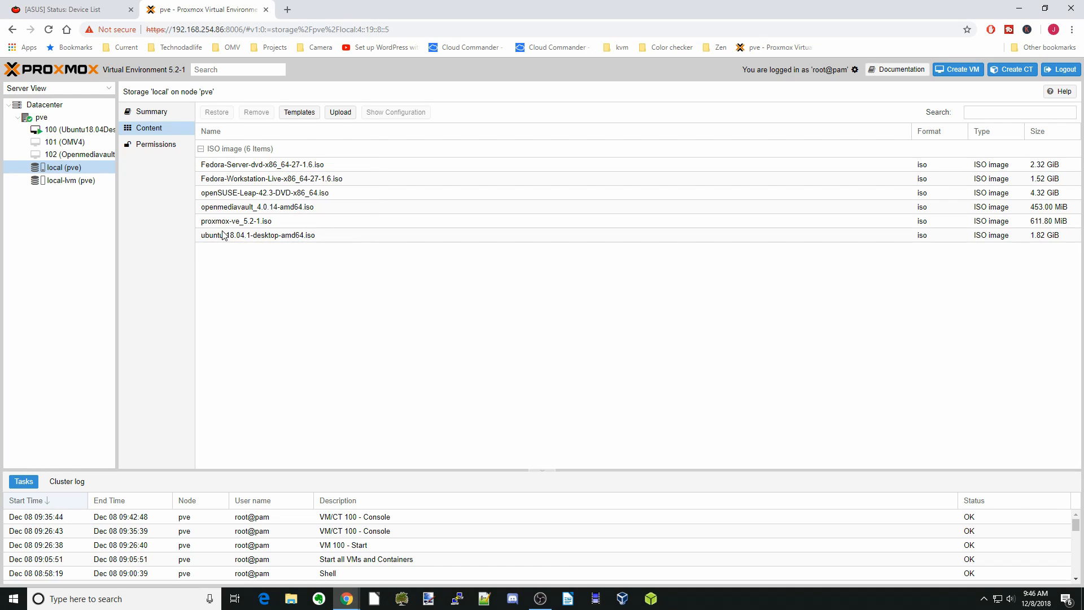
Start a new virtual machine named OMV4.1
click(267, 209)
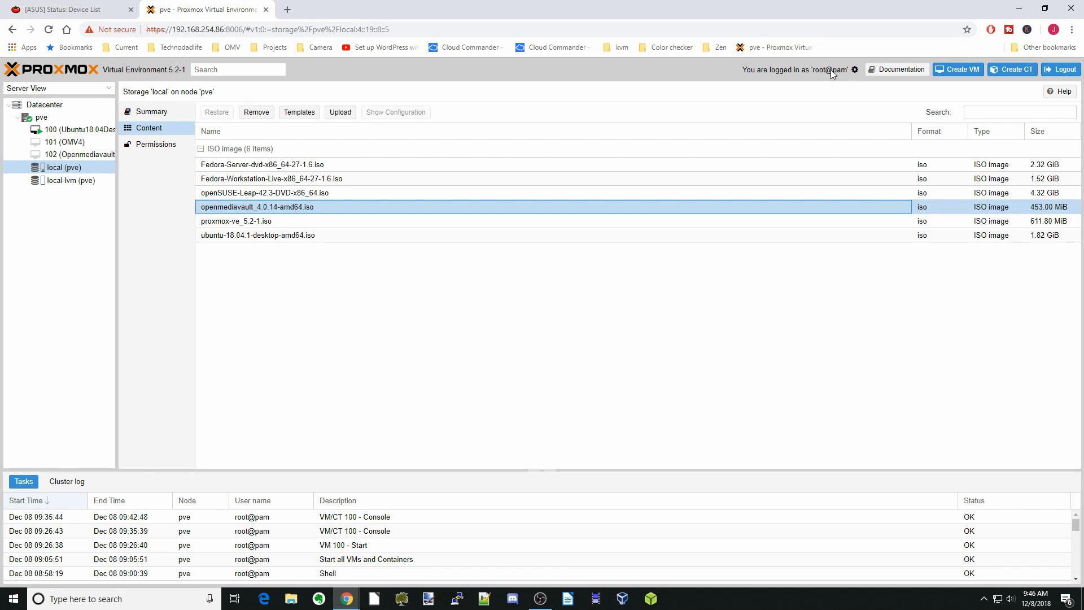
click(960, 70)
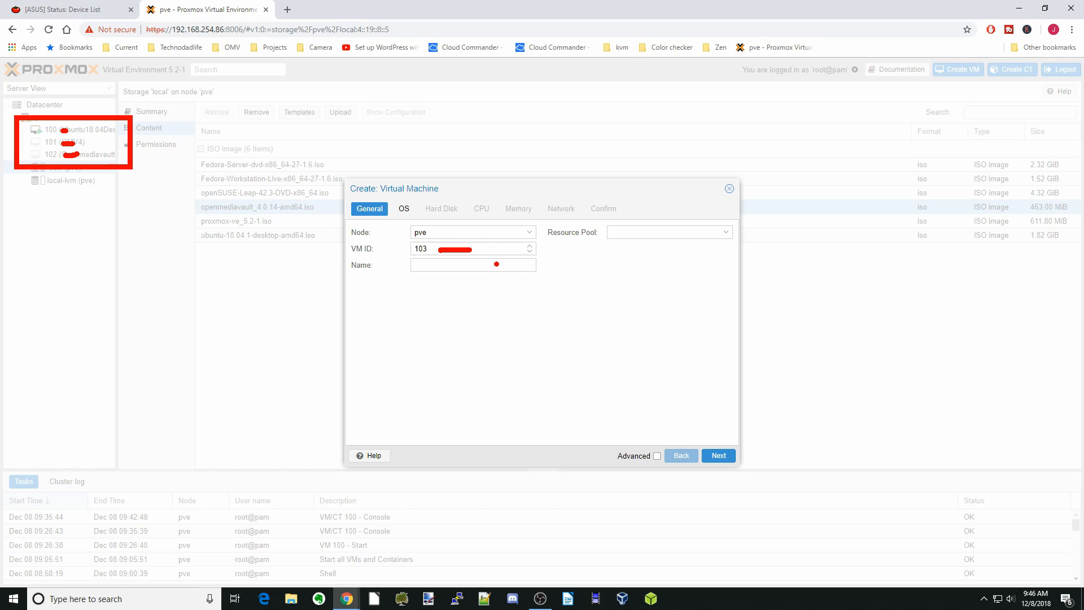
click(462, 265)
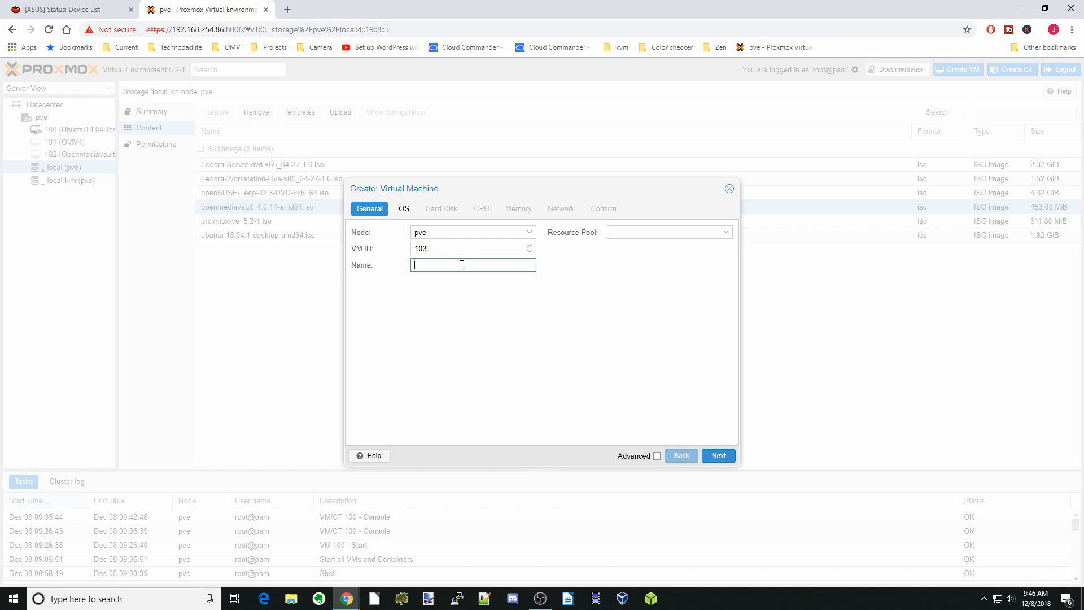
text(OMV4.1)
click(718, 456)
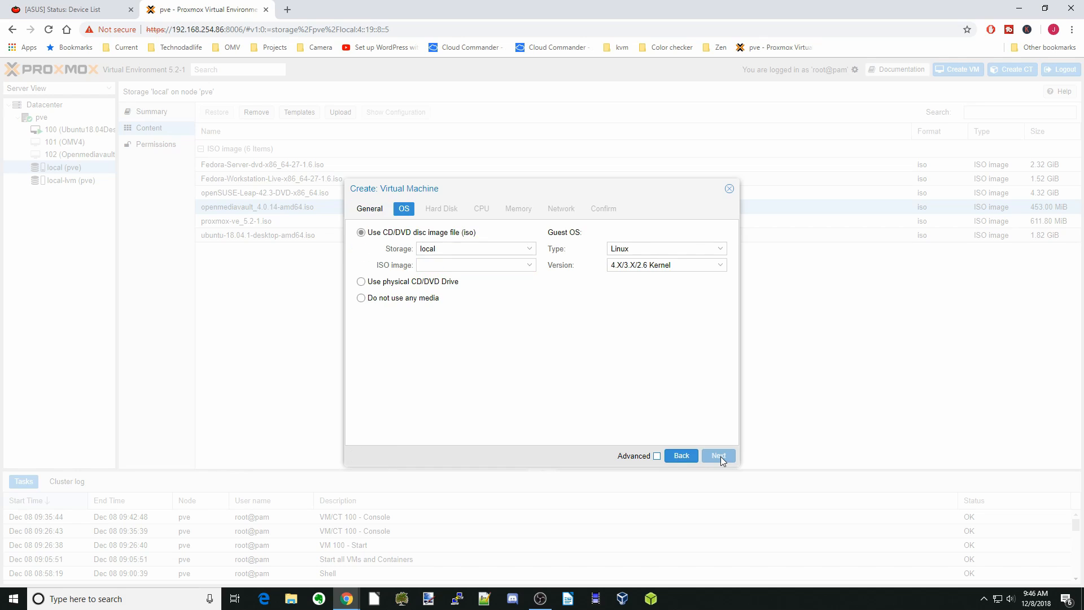
Boot it from openmediavault_4.0.14-amd64.iso with Linux as the guest OS type
click(530, 266)
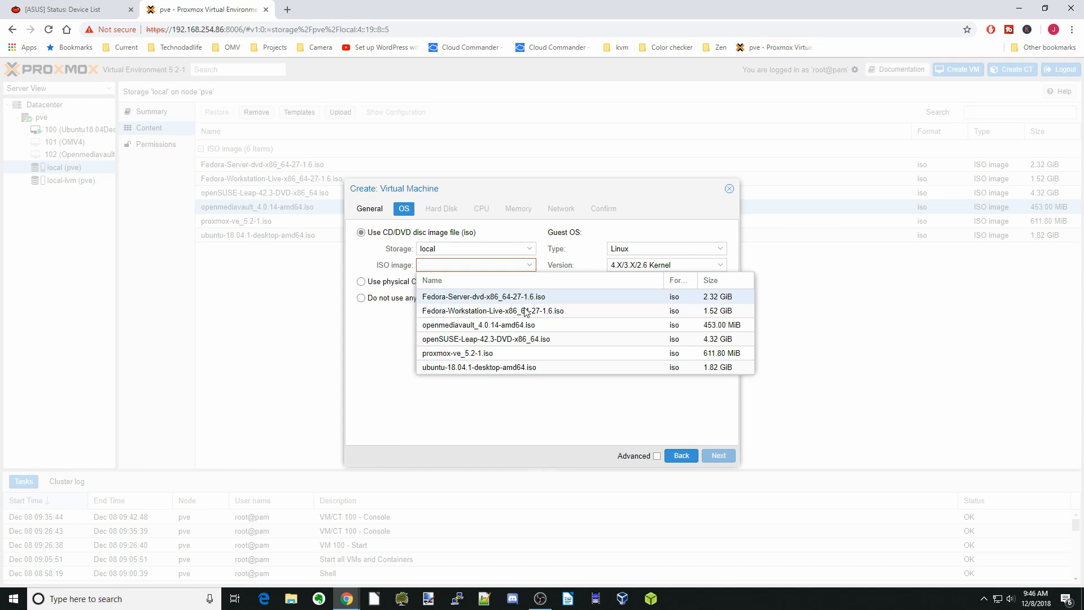
click(530, 326)
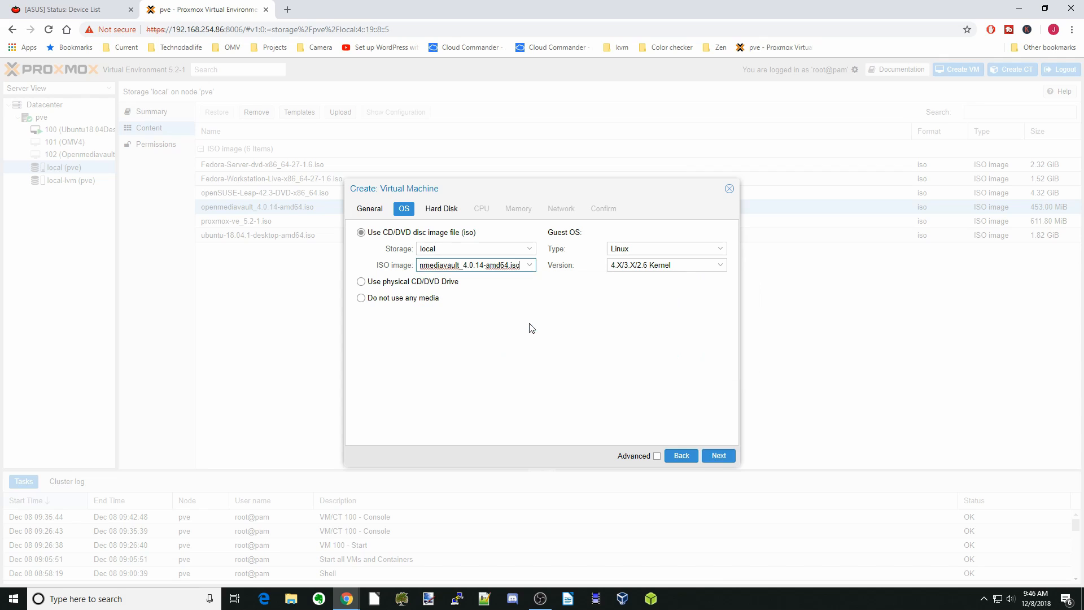
click(720, 250)
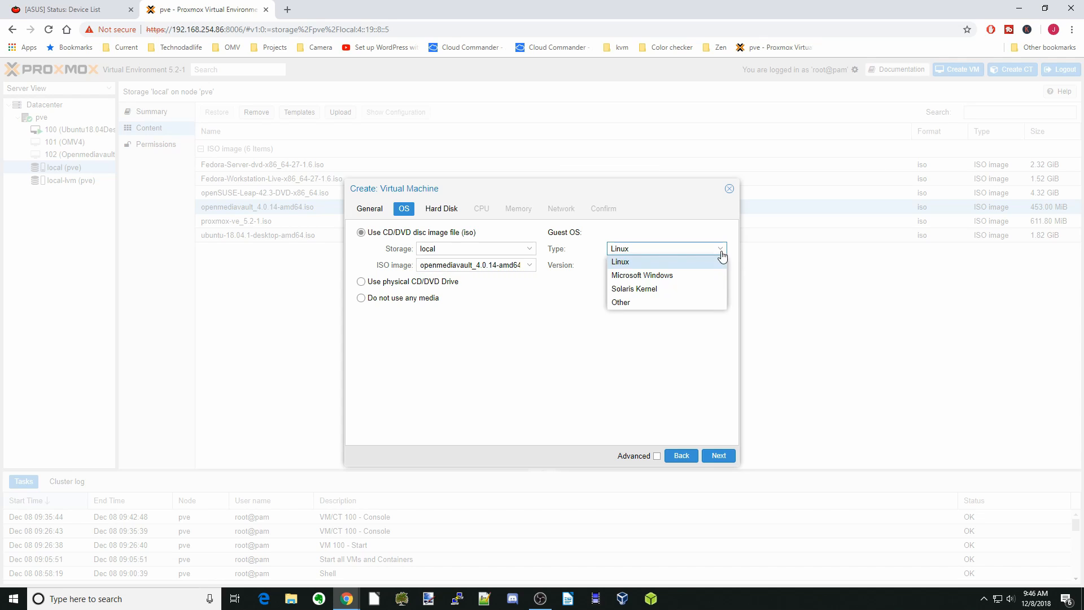
click(700, 236)
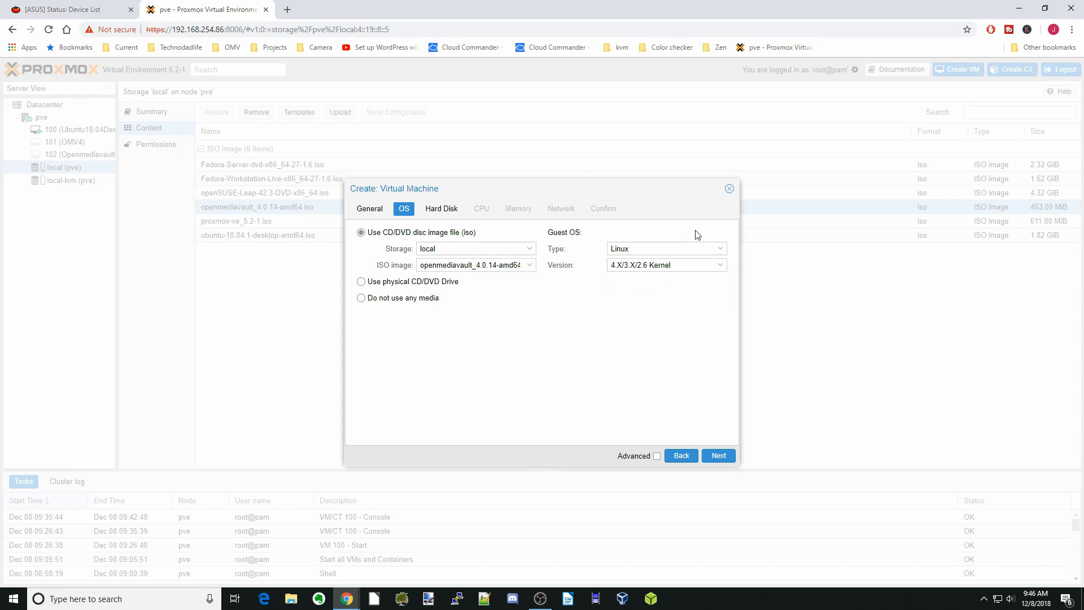
Set the VM's hard disk size to 4 GiB
click(717, 458)
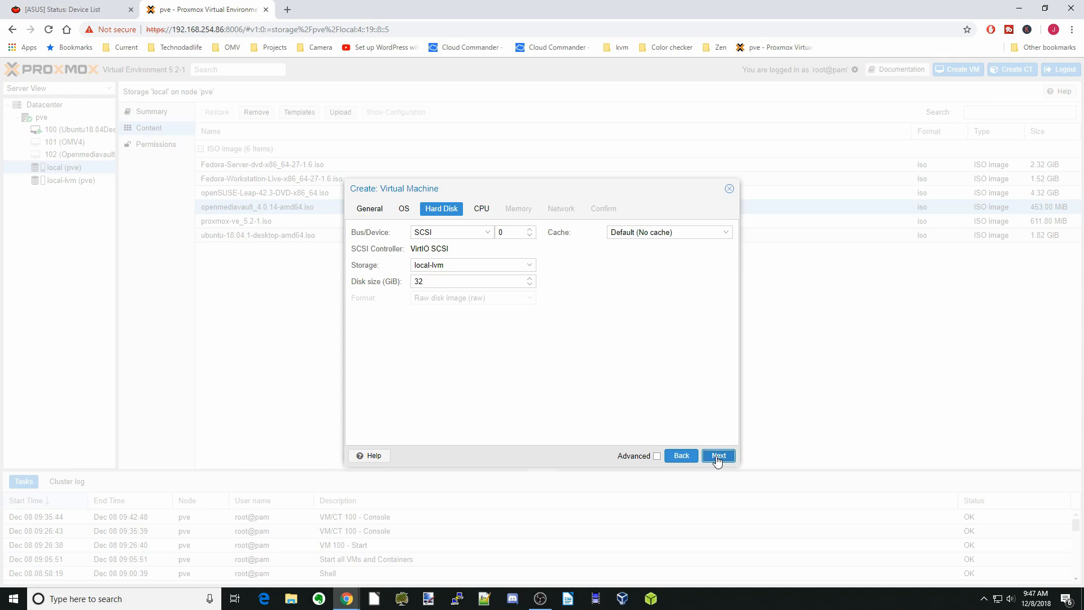
double_click(531, 287)
text(0.001)
double_click(530, 279)
double_click(464, 280)
text(4)
Keep one CPU core, give 2048 MiB memory, keep VirtIO on vmbr0, and create VM 103
click(719, 458)
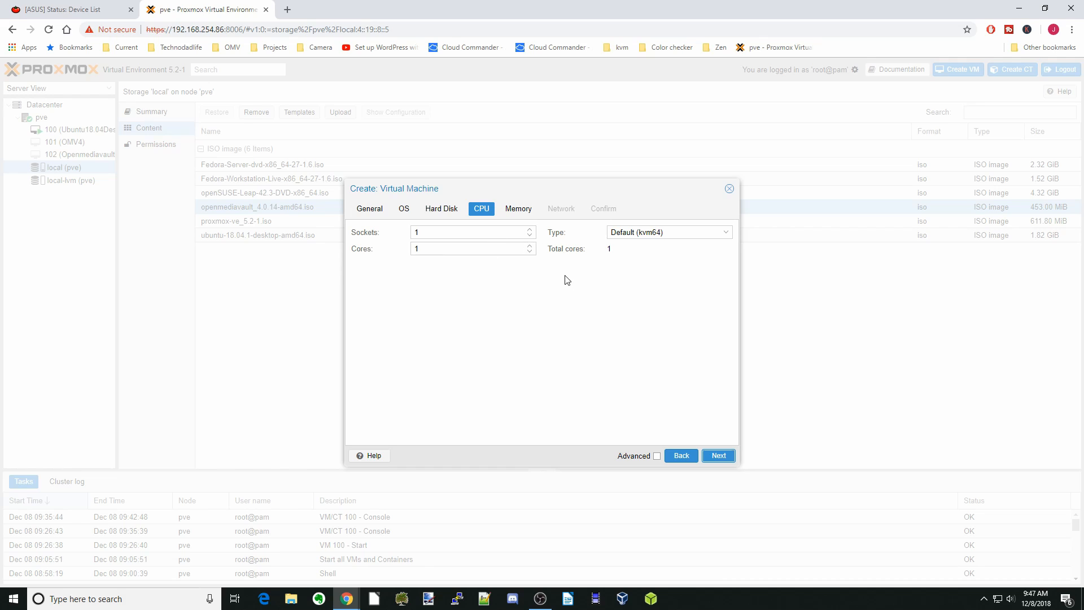
click(718, 457)
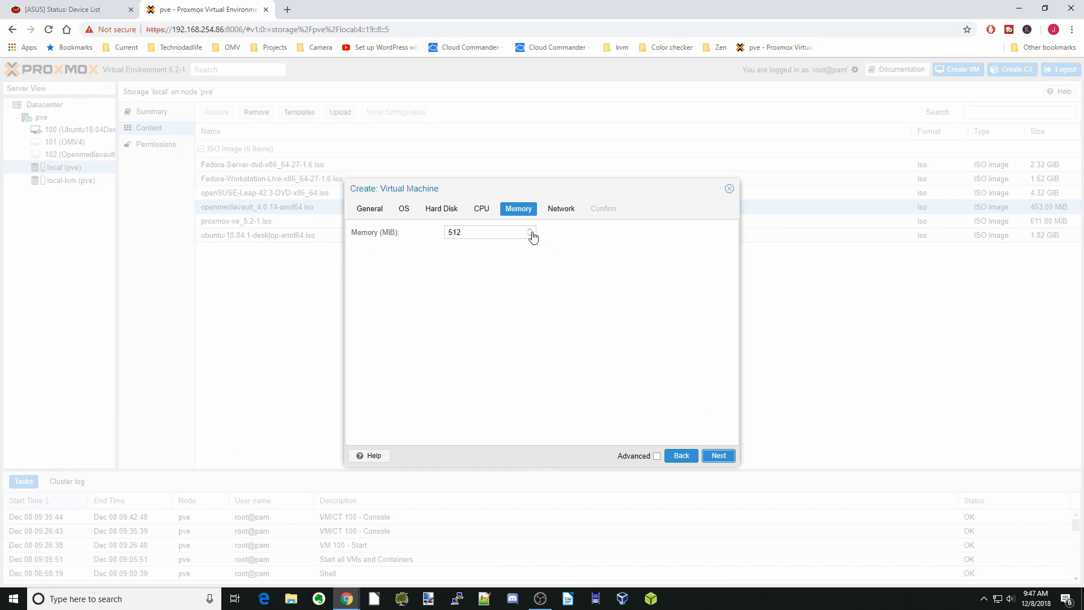
double_click(529, 232)
text(1536)
scroll(530, 232, up, 8)
click(718, 456)
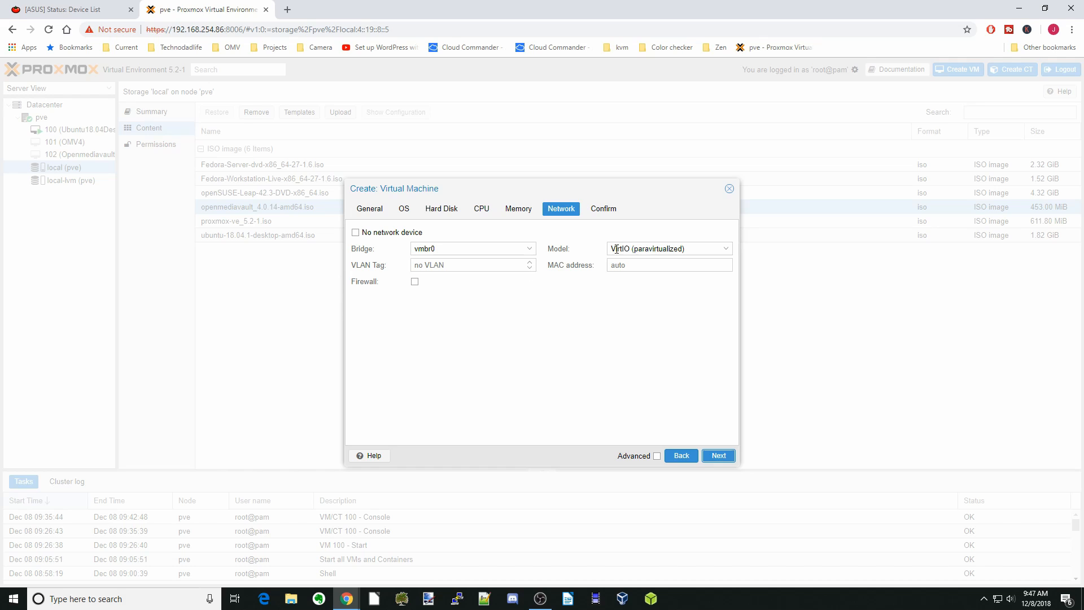
click(718, 455)
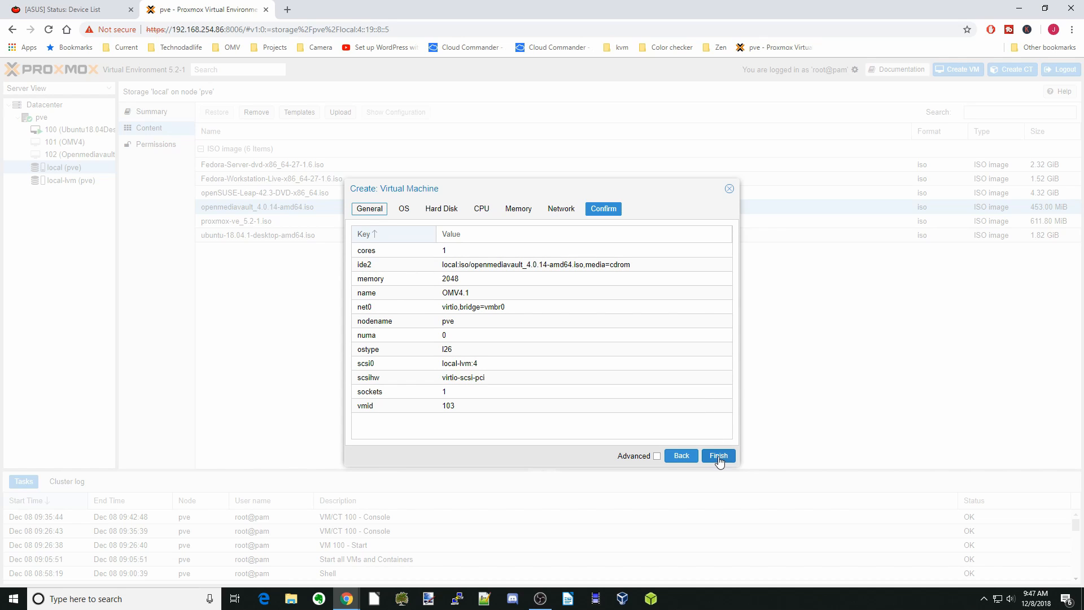
click(719, 456)
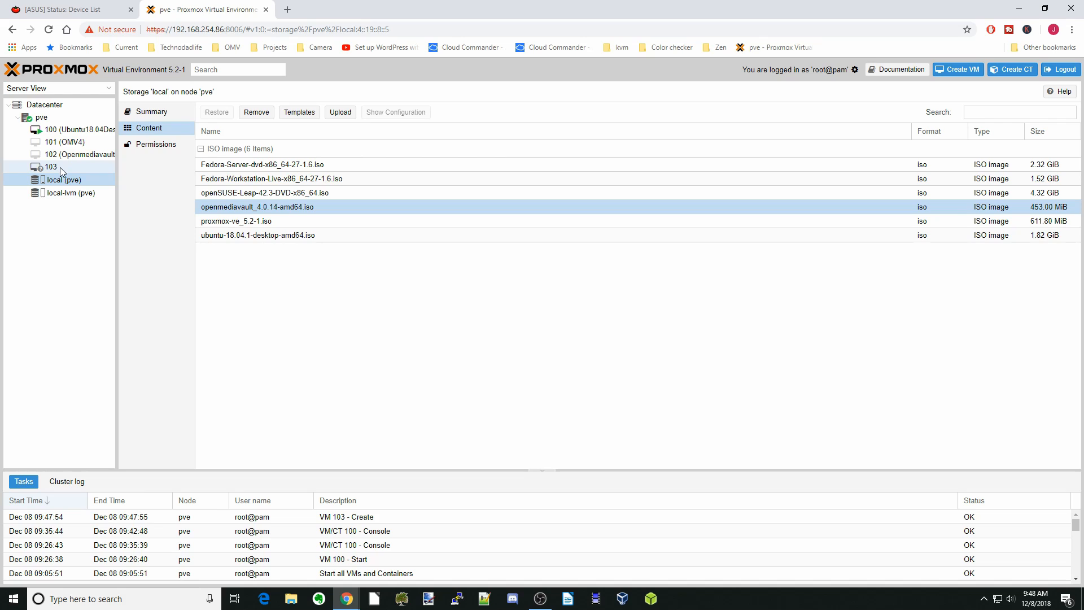
Show VM 103 (OMV4.1)'s Hardware page and select its scsi0 hard disk
click(90, 167)
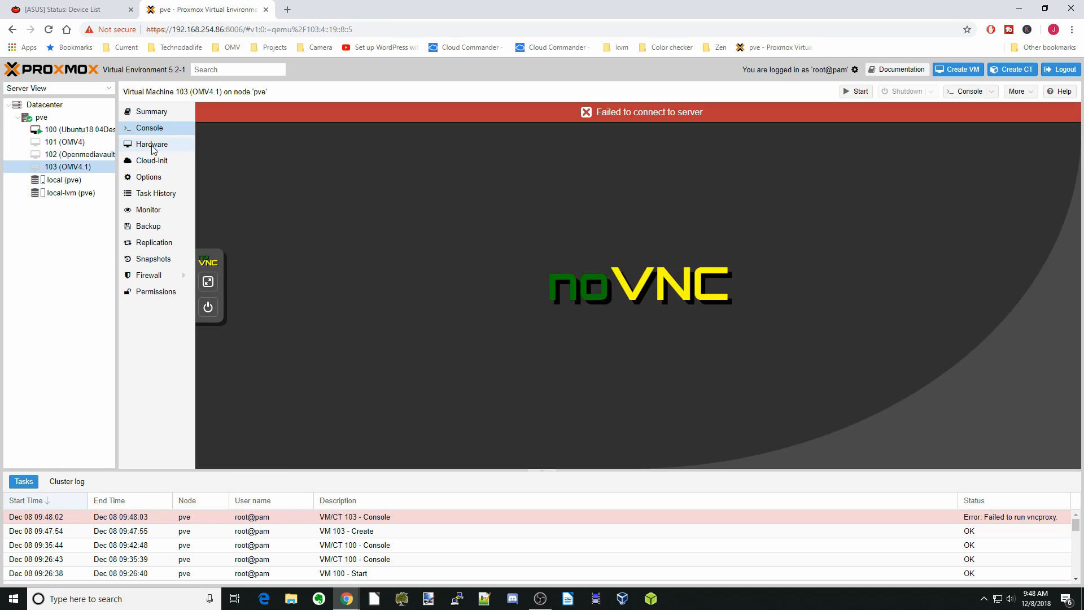
click(151, 145)
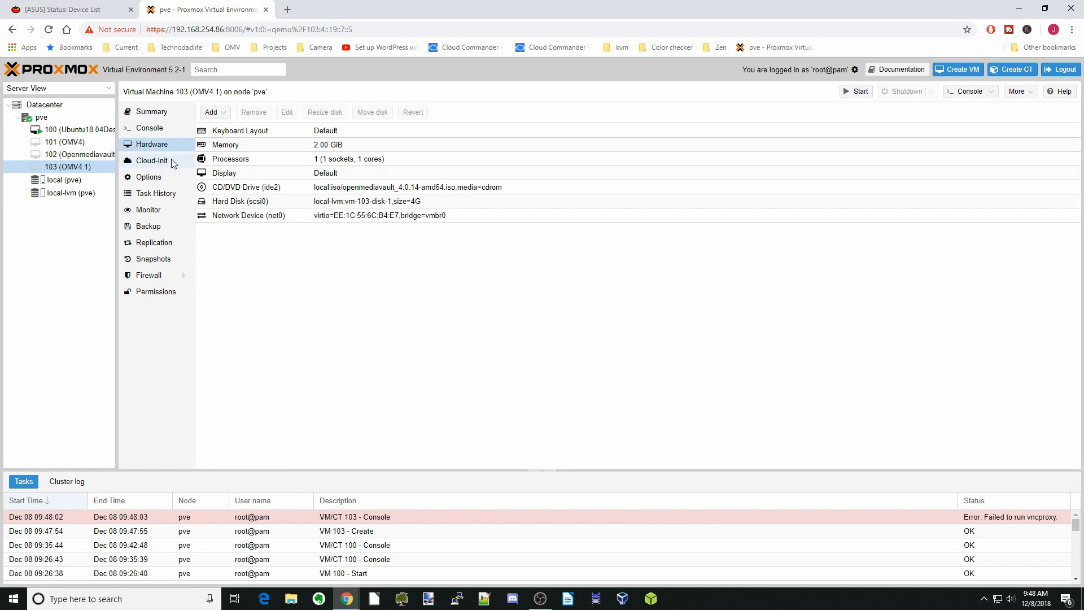
click(252, 204)
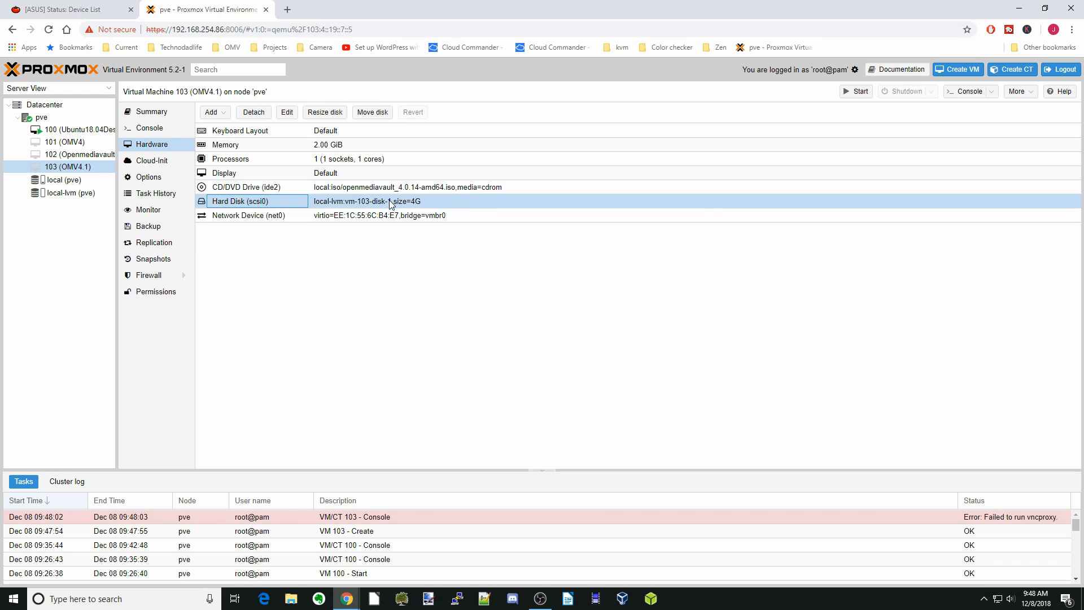
Add an 8 GiB hard disk on local-lvm storage to VM 103
click(219, 115)
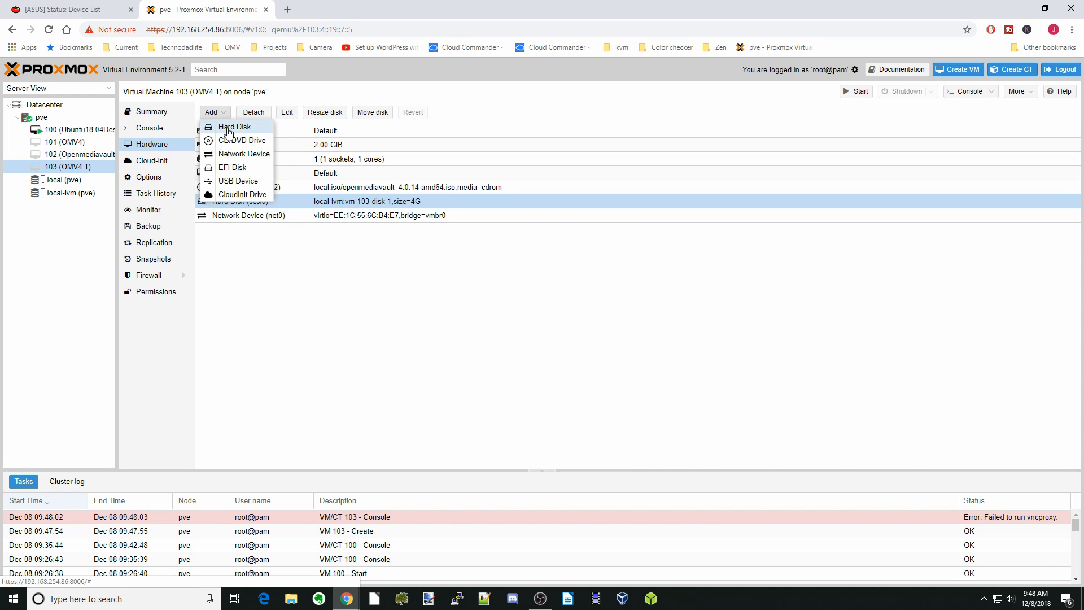
click(228, 127)
click(529, 329)
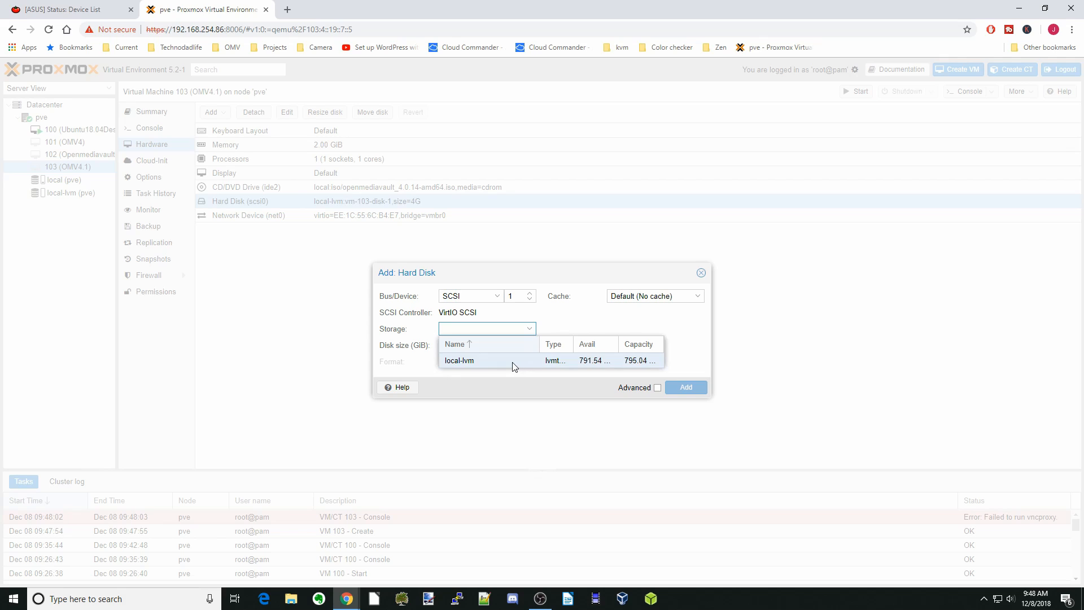
click(514, 362)
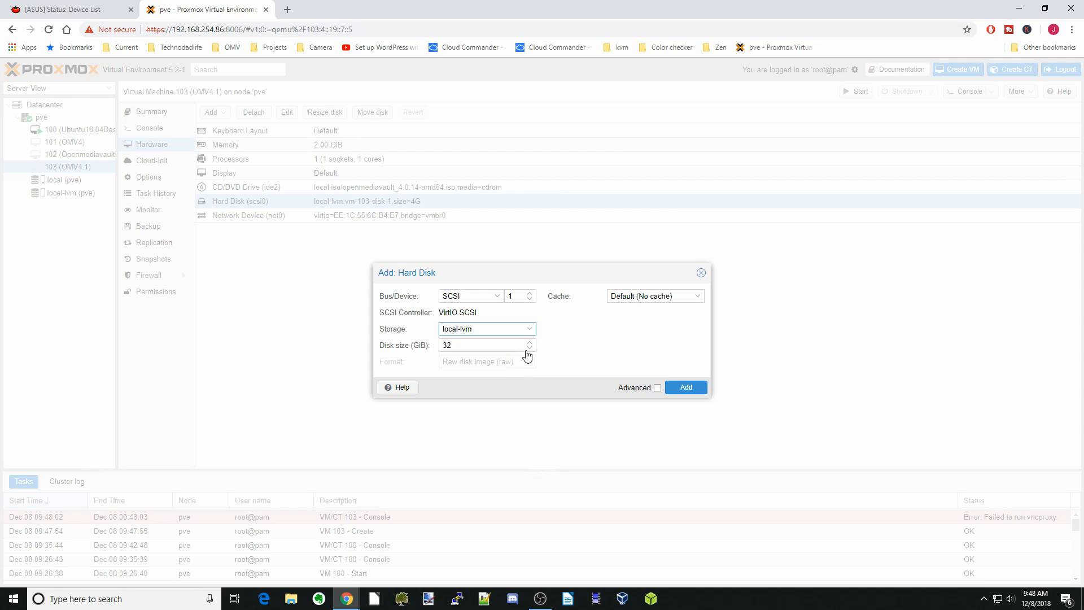
double_click(497, 345)
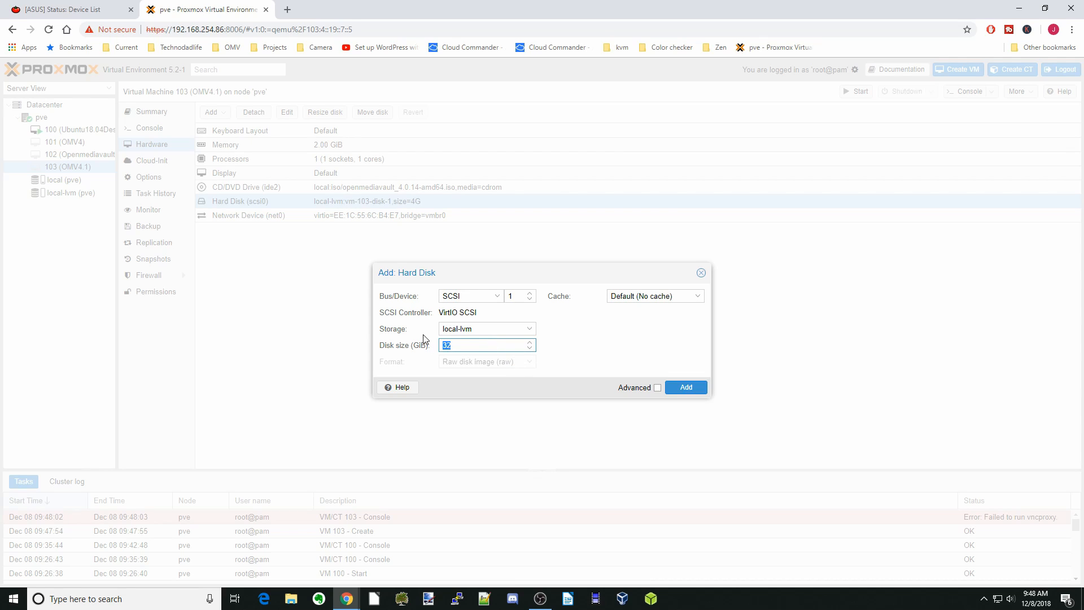
text(8)
click(686, 387)
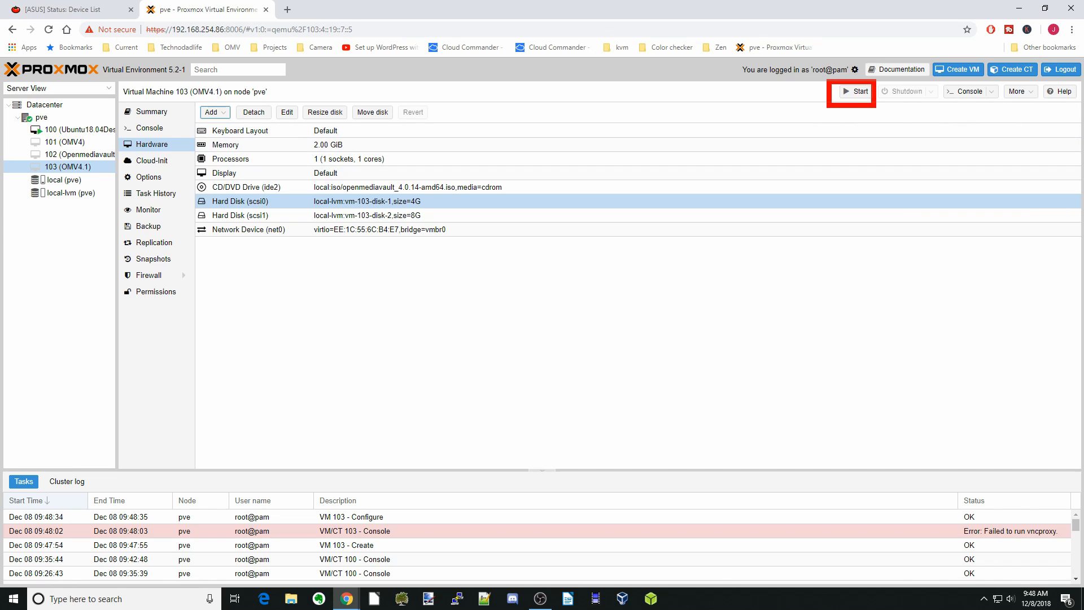
Start VM 103 and watch the OpenMediaVault installer in its console
click(857, 91)
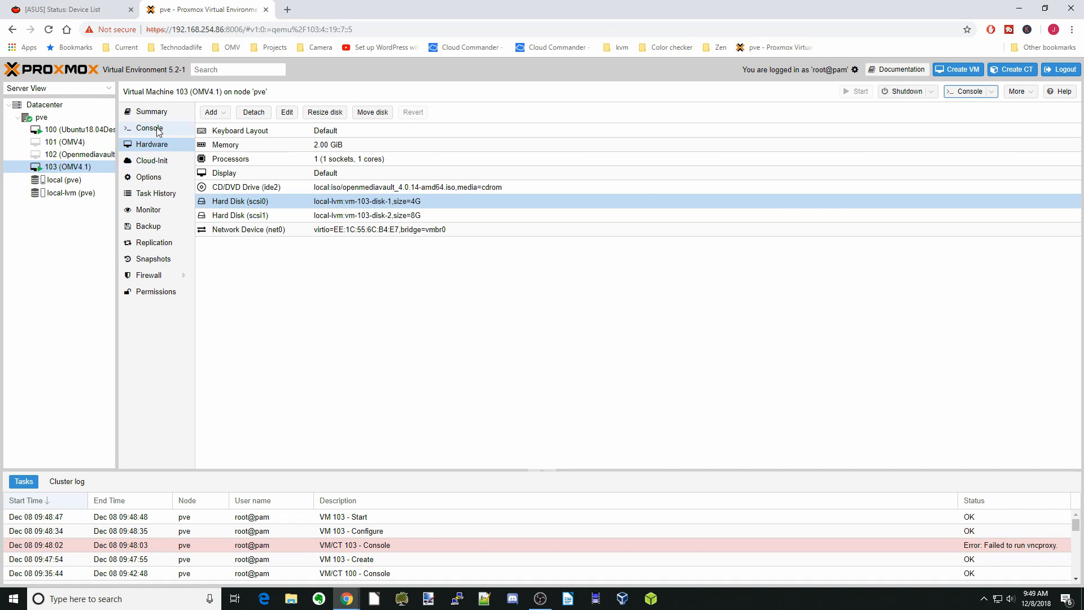
click(158, 131)
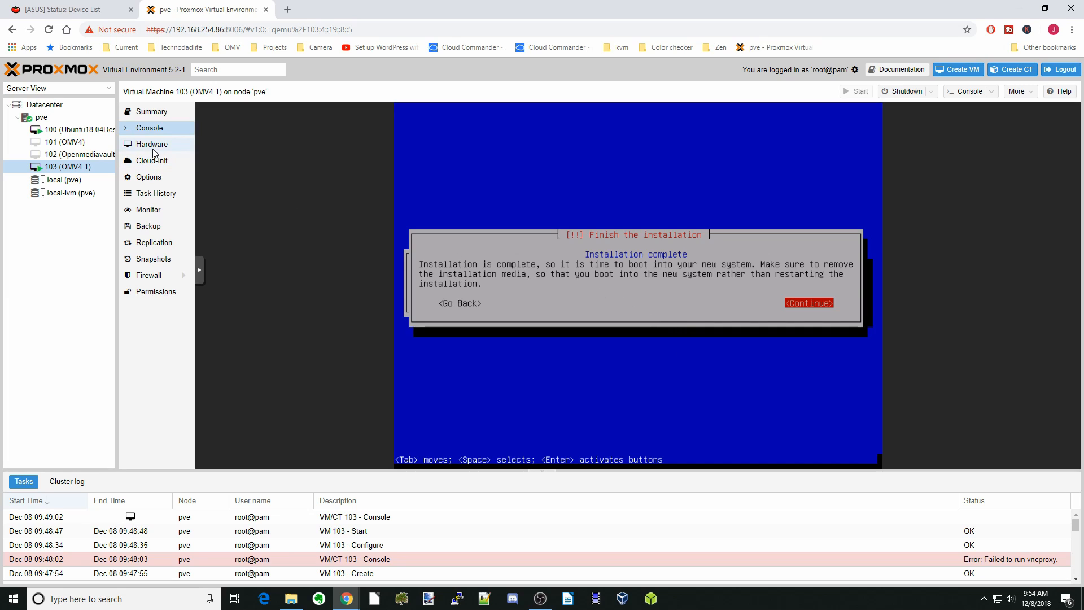
Confirm the boot order starts with disk scsi0, then continue to finish the installation
click(161, 178)
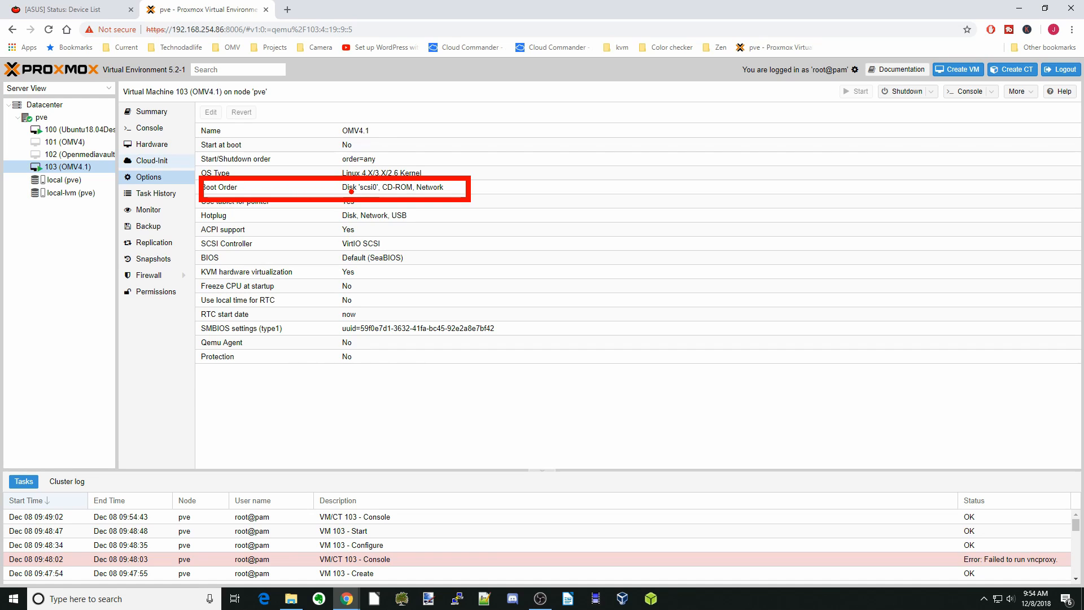
drag(345, 196, 378, 196)
click(143, 130)
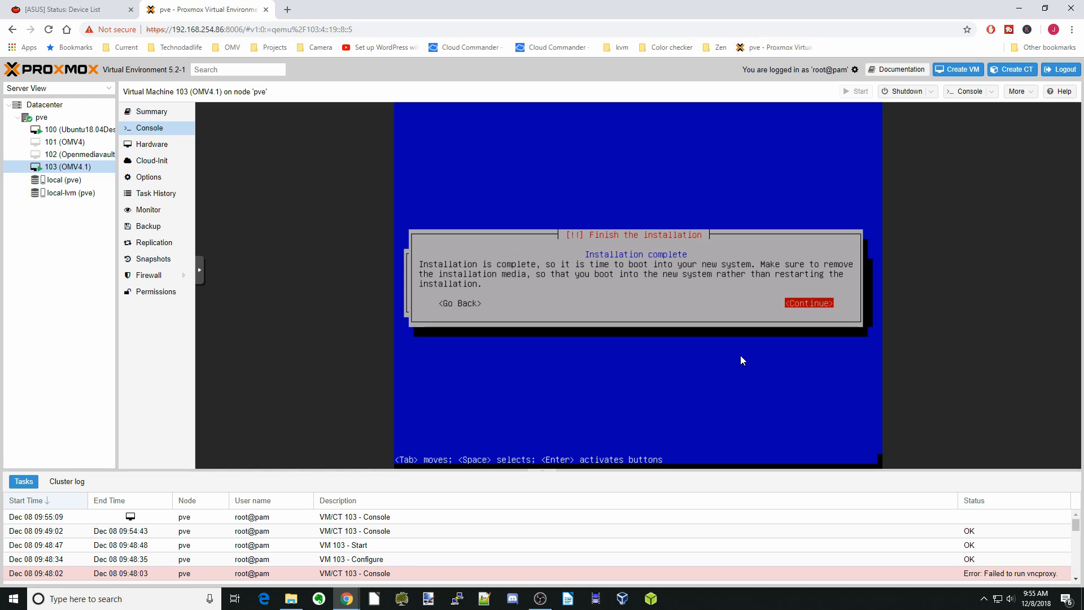
key(Return)
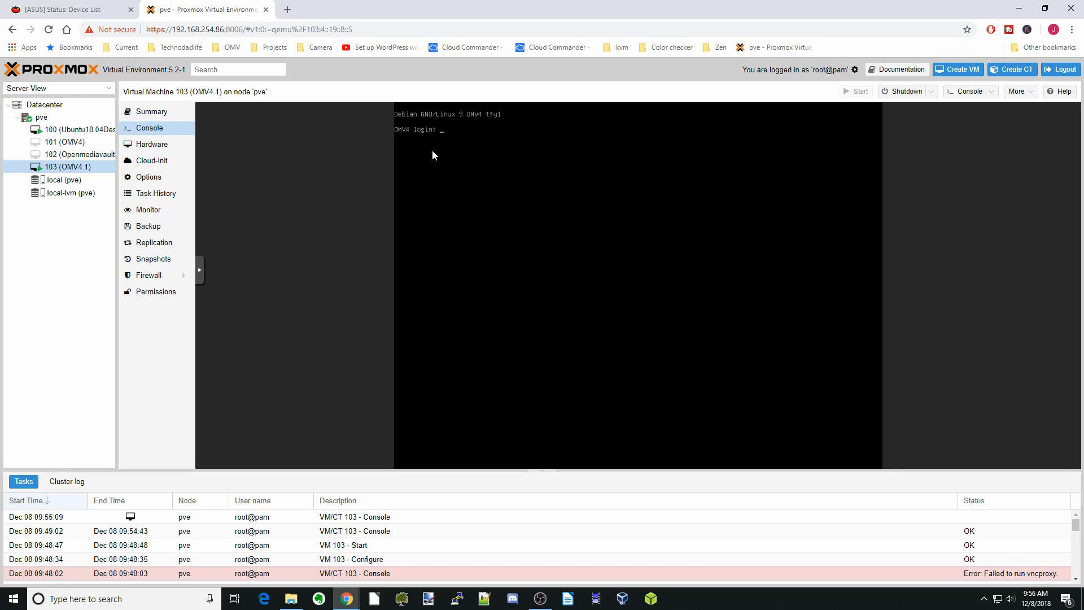
Open OpenMediaVault at 192.168.254.26 from the router's device list and log in
click(94, 11)
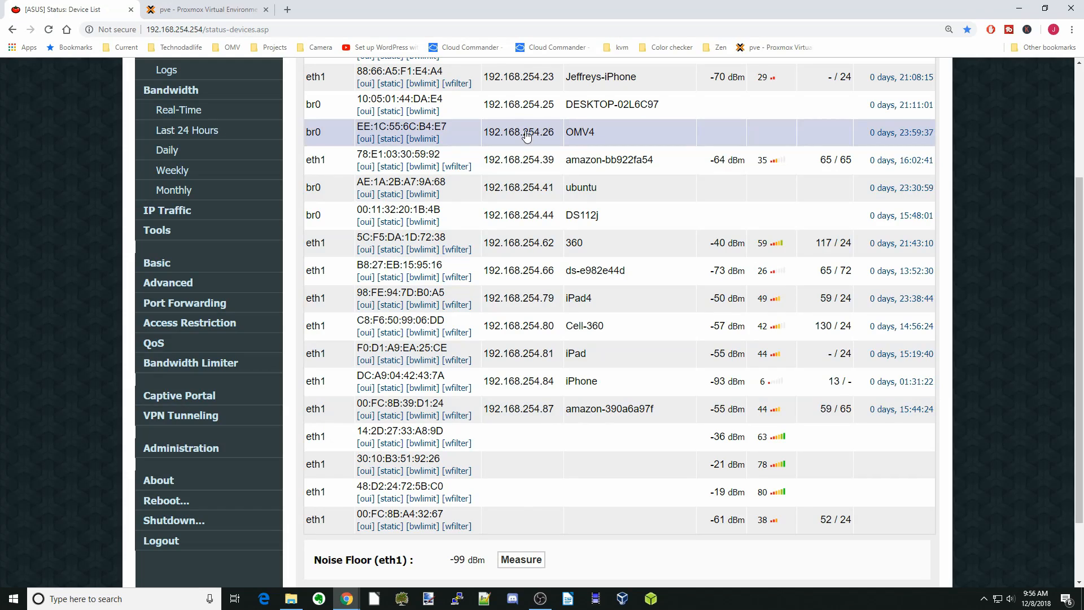
double_click(526, 135)
right_click(527, 134)
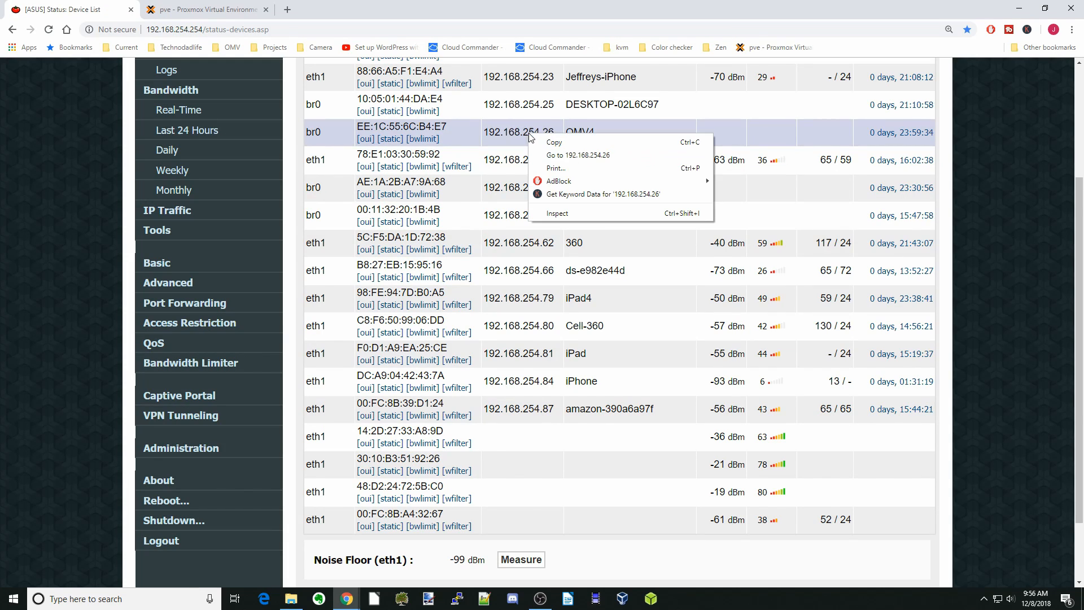
click(562, 156)
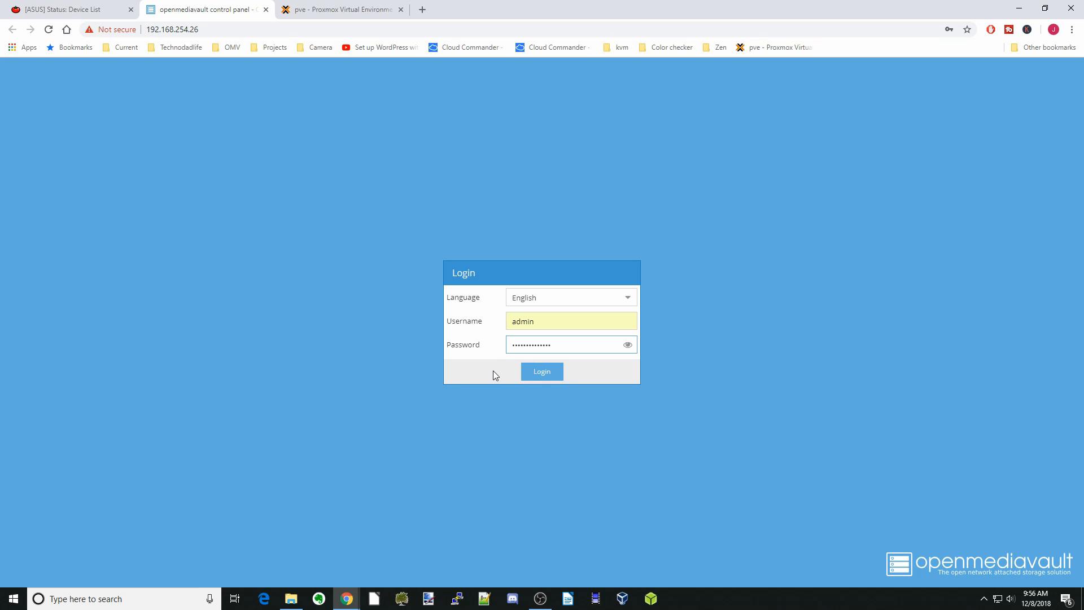
click(545, 375)
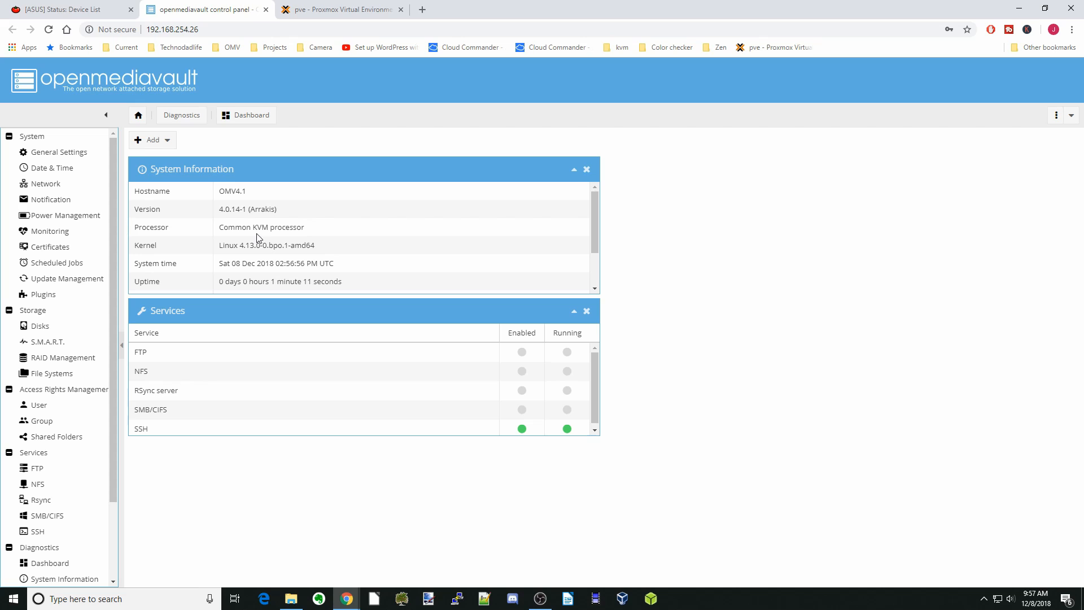
View OpenMediaVault's Disks list, then its File Systems page
drag(226, 236, 314, 234)
key(Escape)
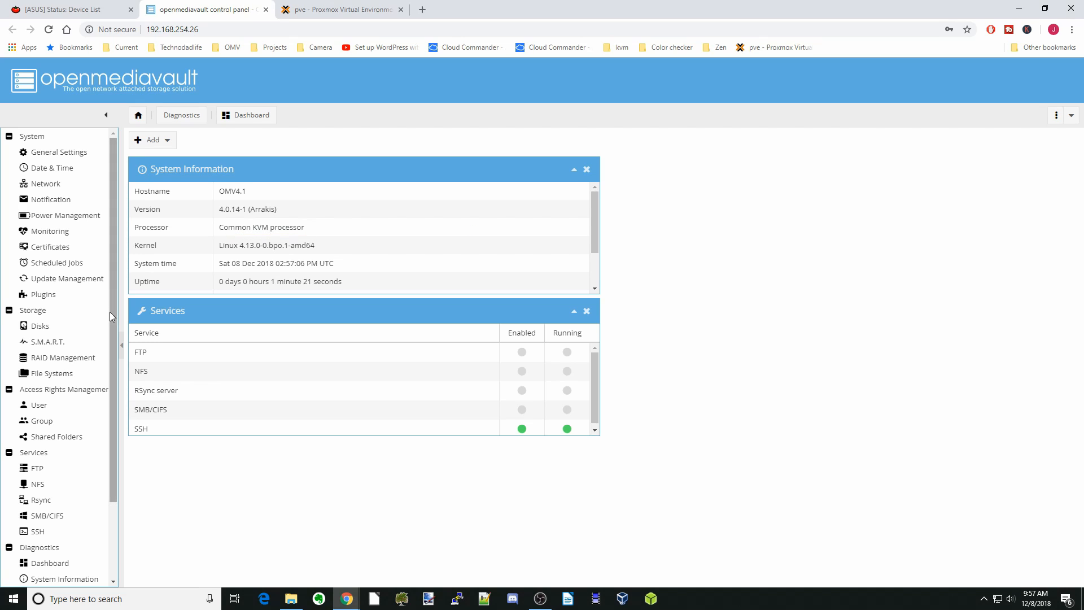
click(63, 331)
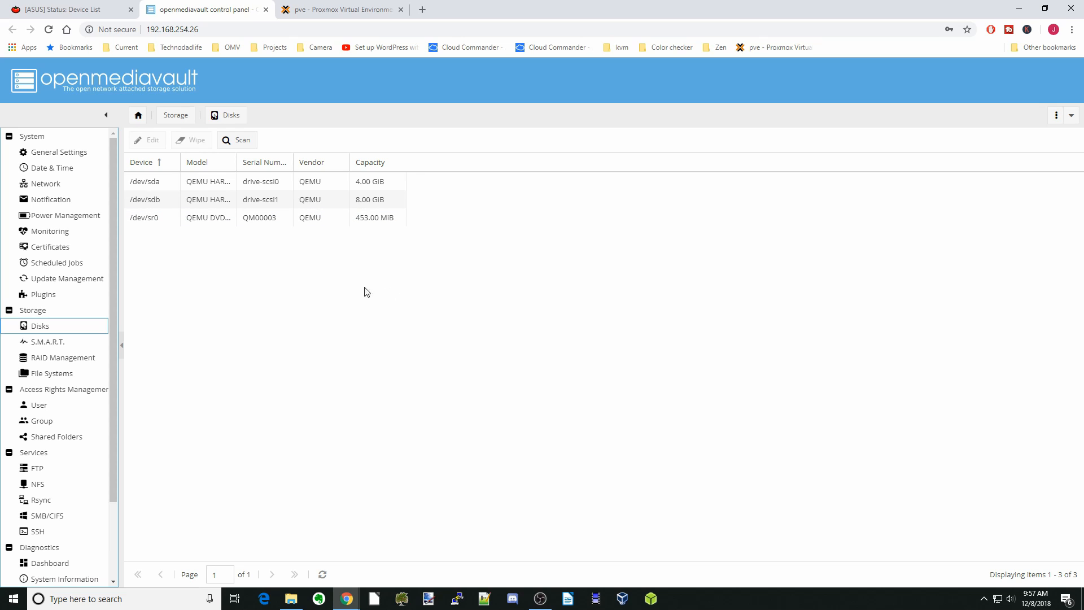
click(83, 372)
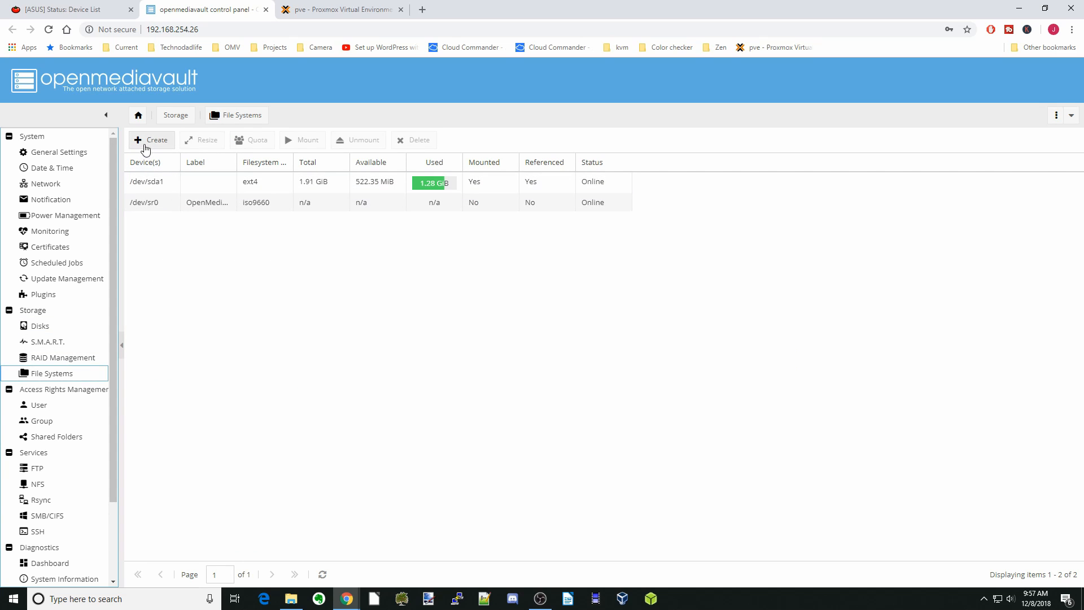
Format the 8 GiB /dev/sdb disk as ext4 with label 8
click(157, 141)
click(670, 294)
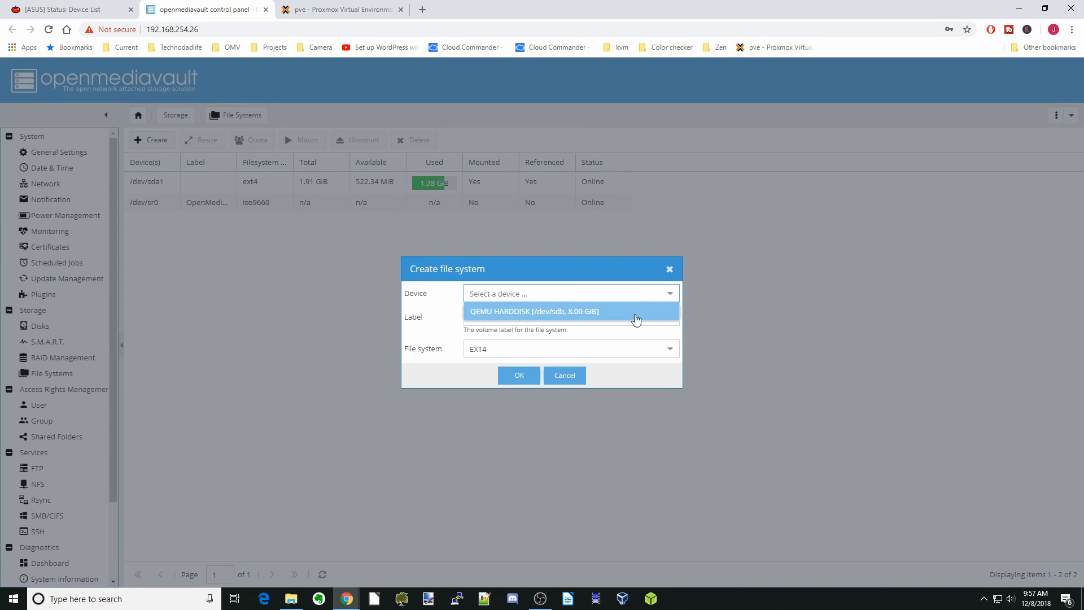
click(634, 318)
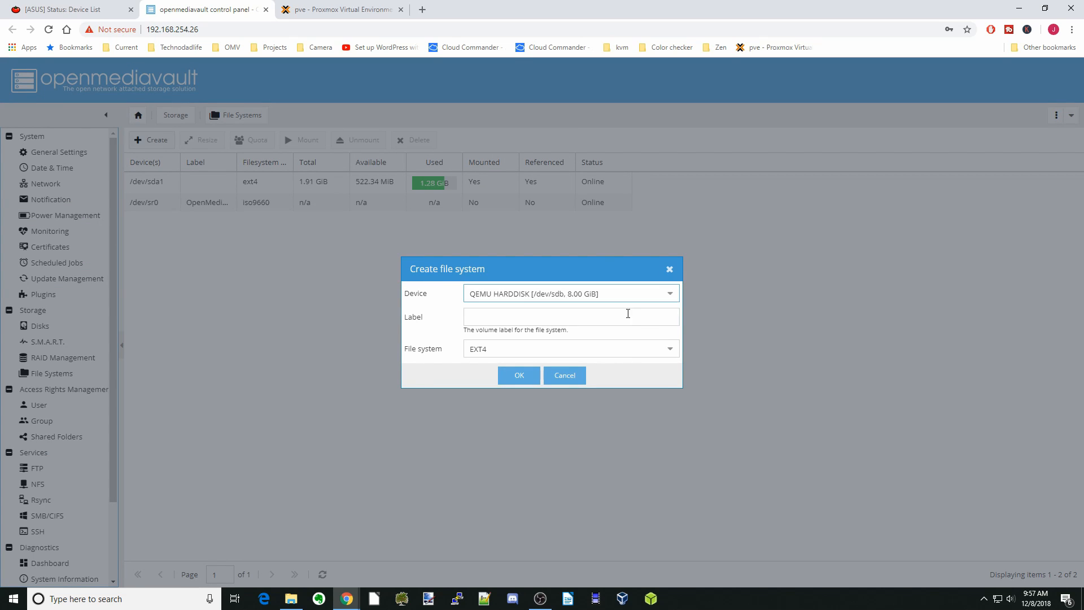
click(590, 319)
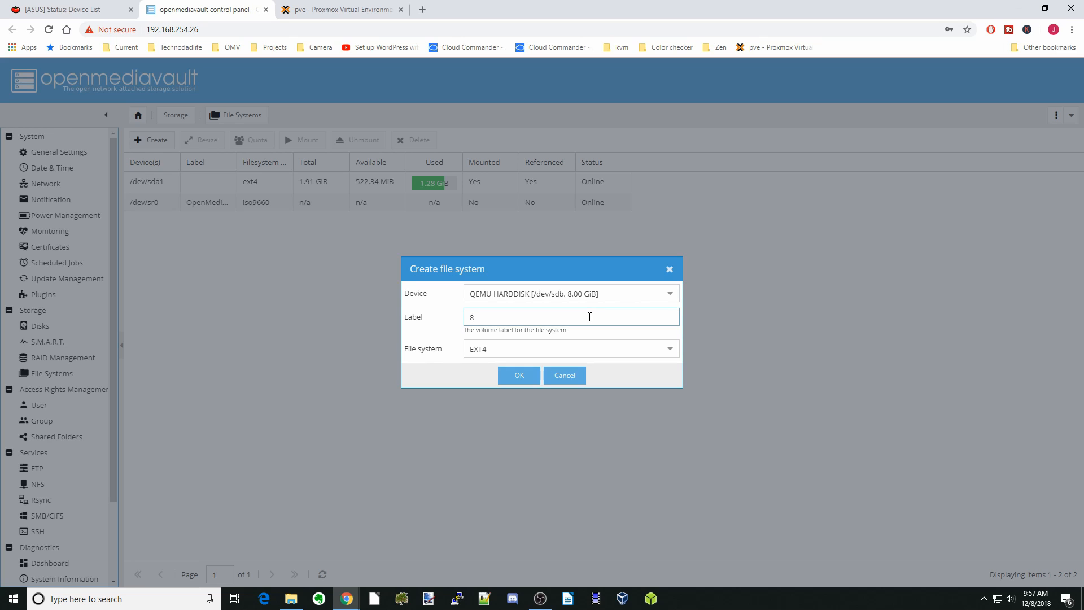
click(521, 377)
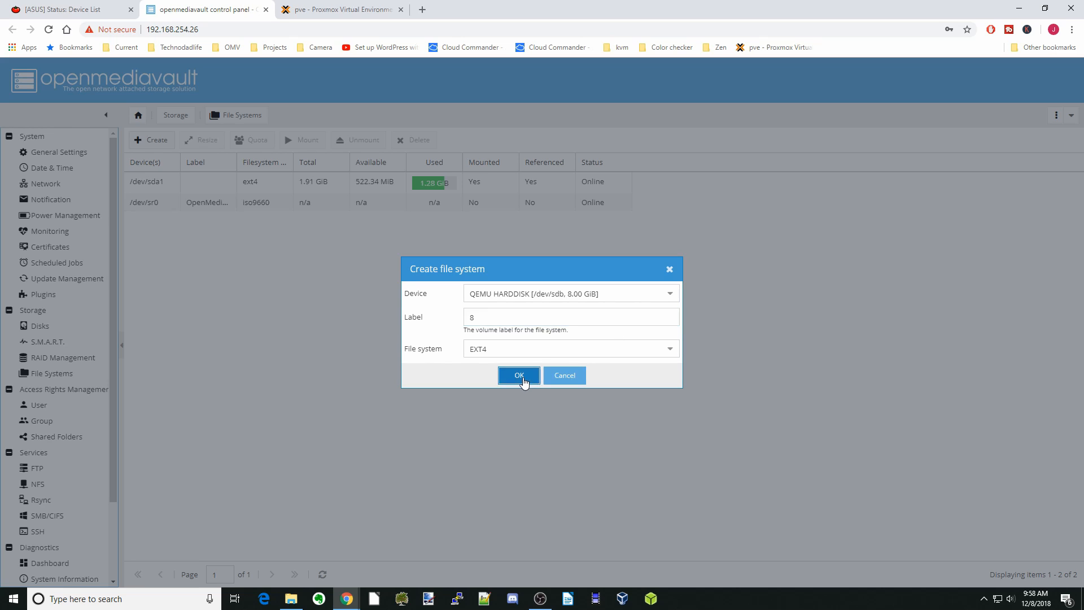
click(526, 353)
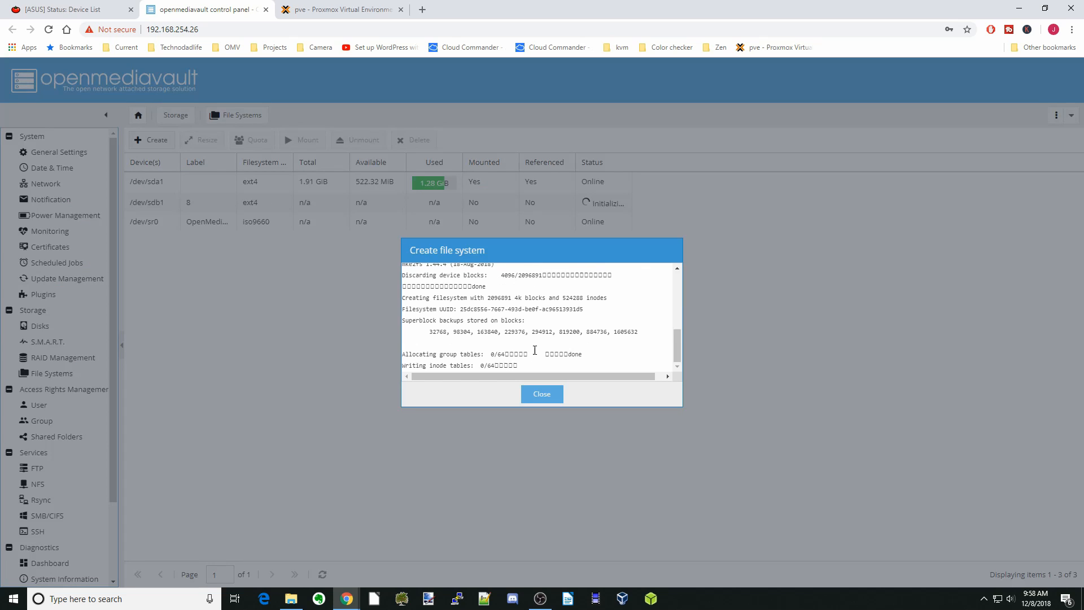
click(549, 397)
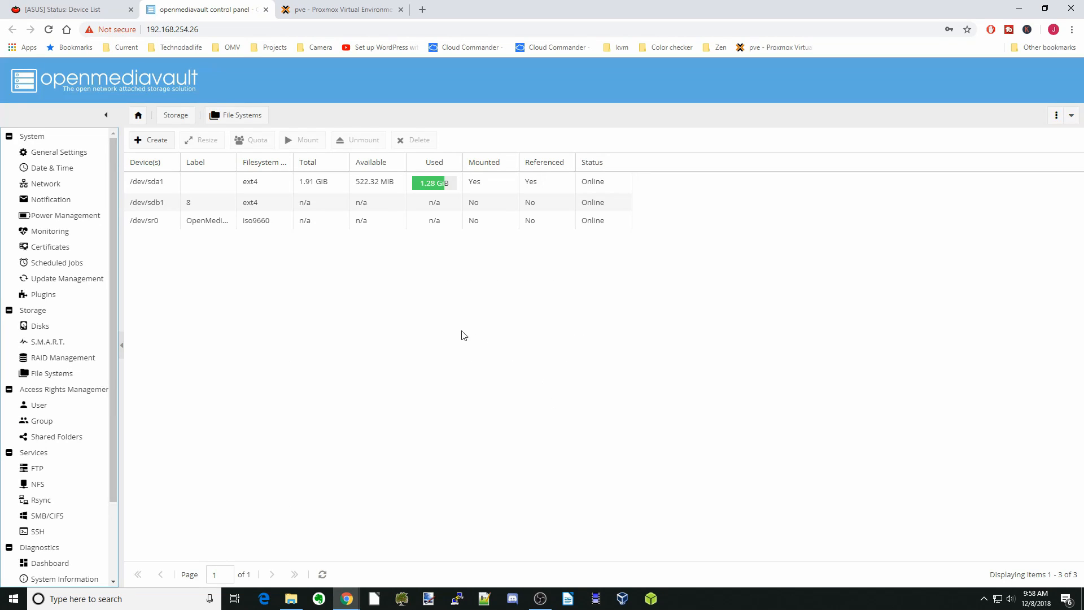
Mount /dev/sdb1 and apply the pending configuration change
click(228, 203)
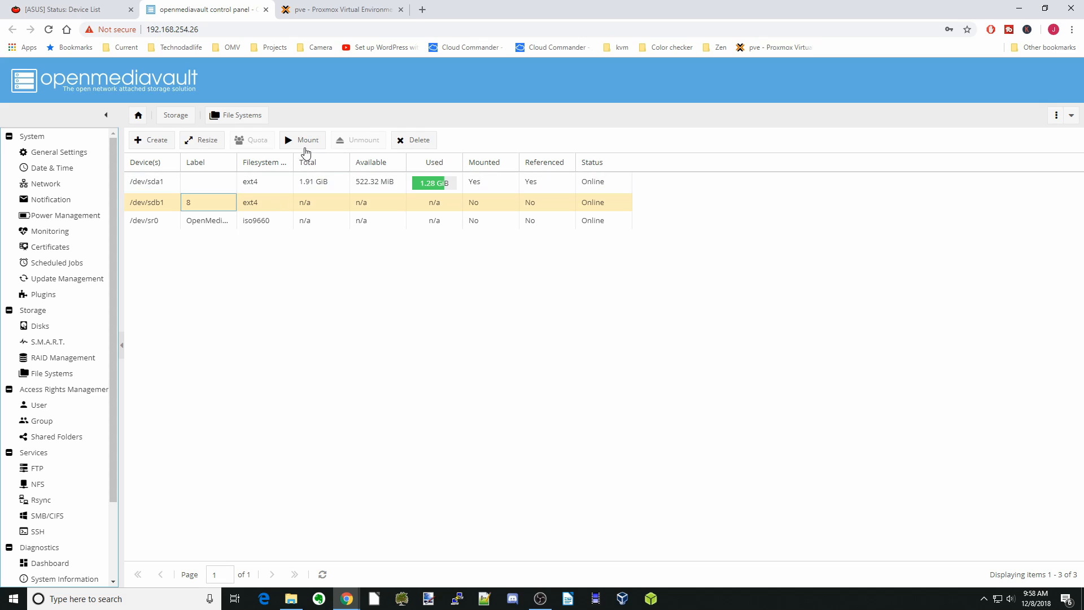
click(308, 142)
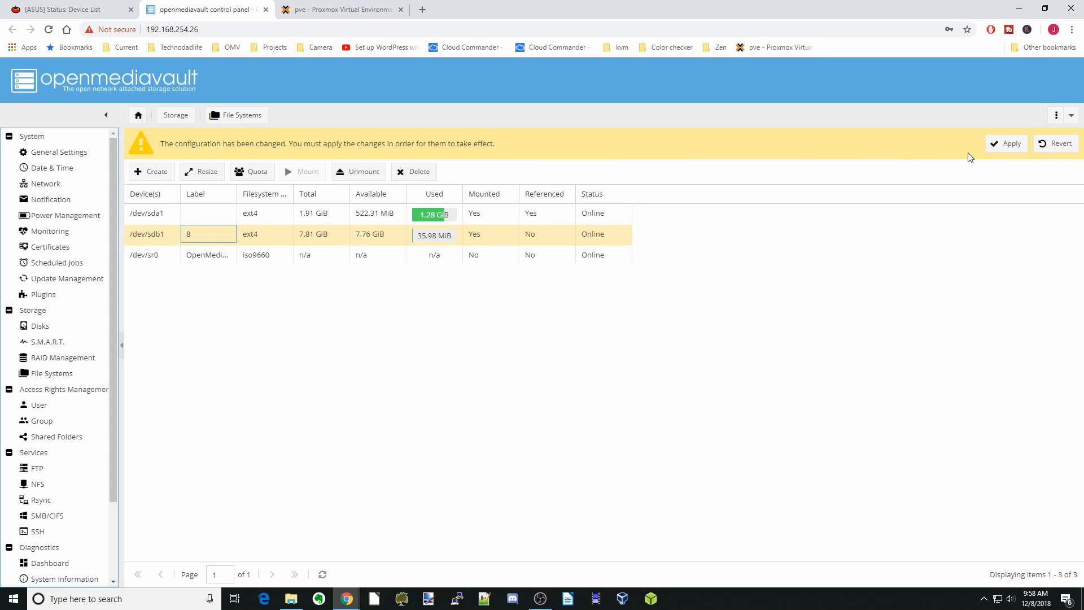
click(1001, 146)
click(520, 351)
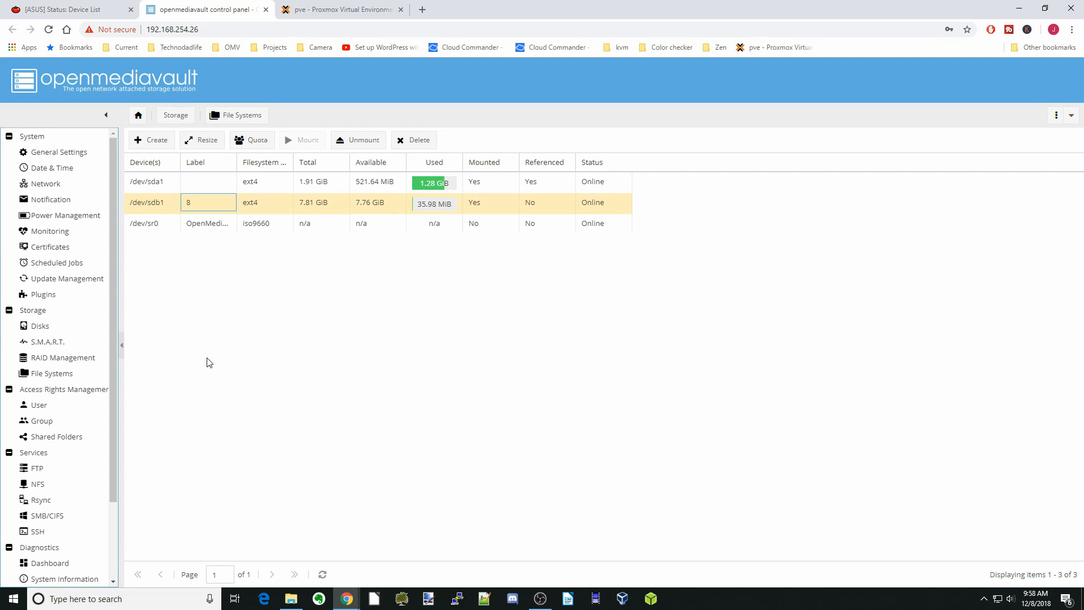
Add shared folder 'Book' on the 7.76 GiB data disk with everyone read/write, and apply the change
click(67, 439)
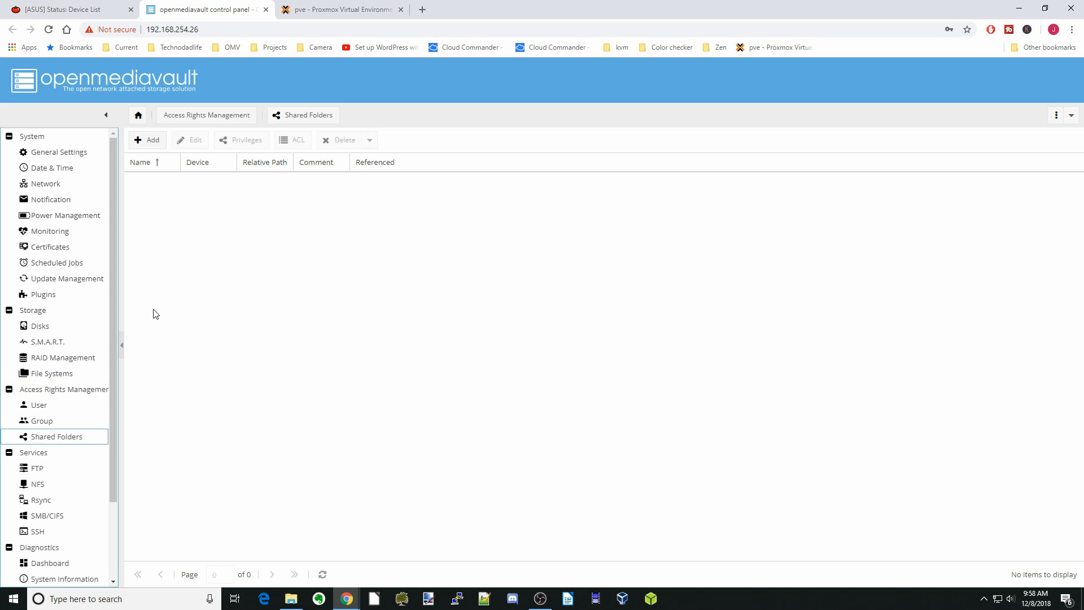
click(151, 142)
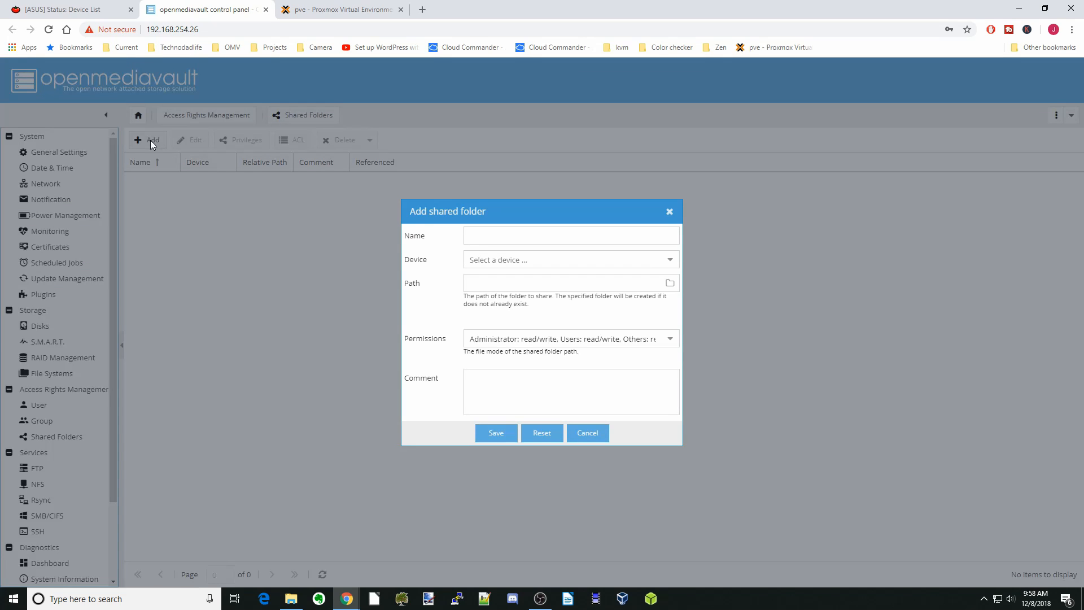
click(506, 237)
text(Book)
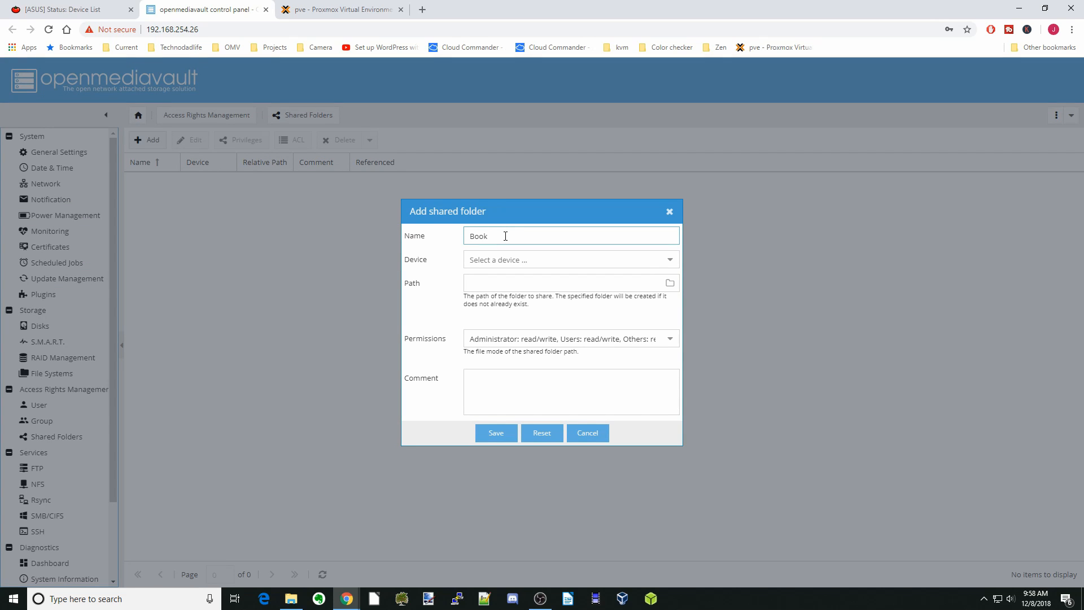
click(671, 261)
click(636, 277)
click(610, 339)
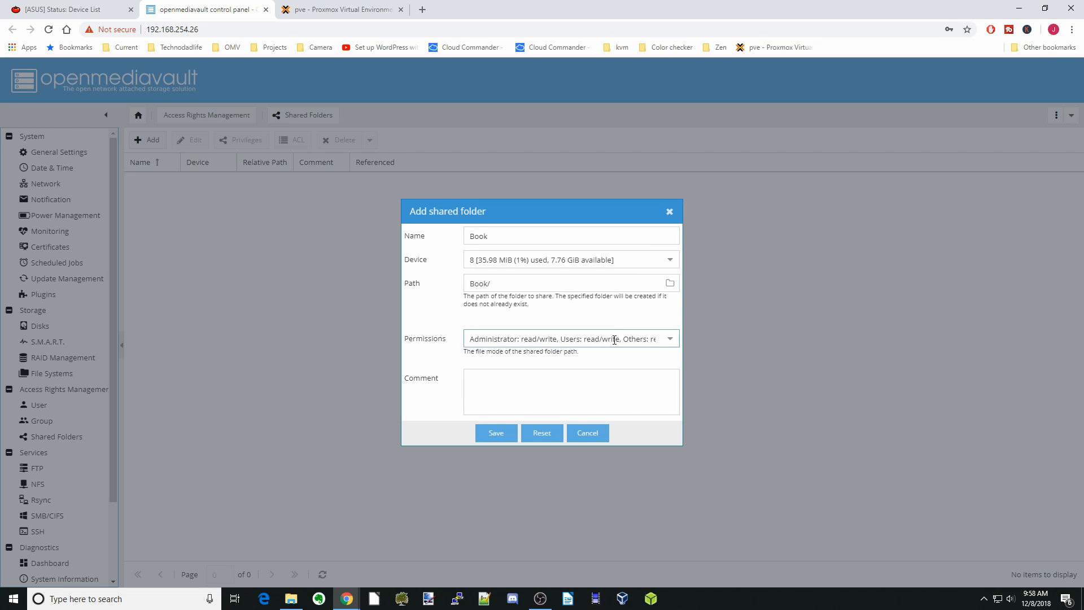
click(543, 504)
click(504, 435)
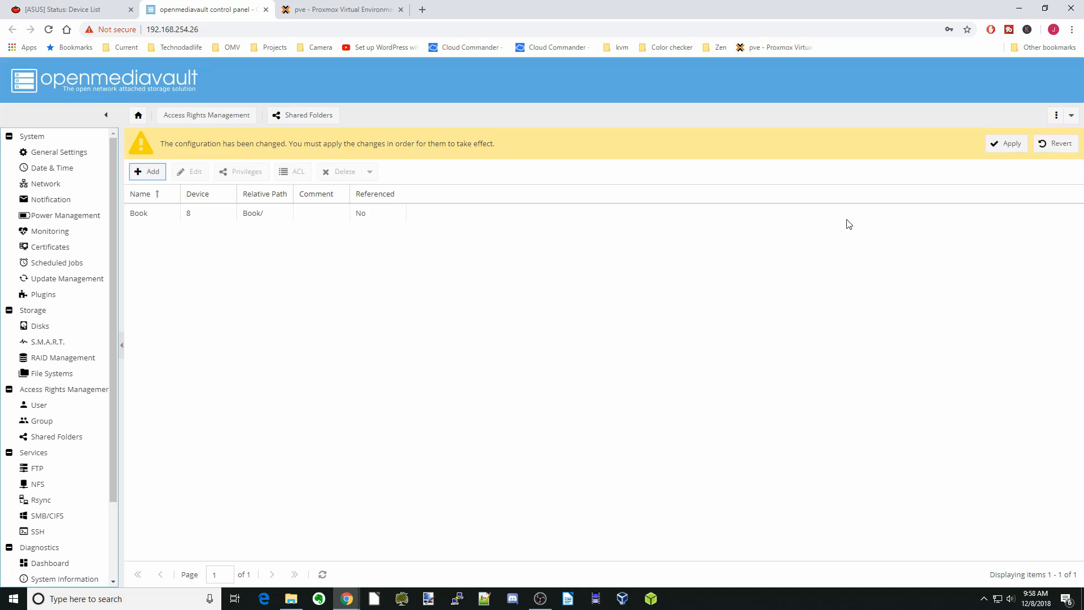
click(1001, 144)
click(523, 346)
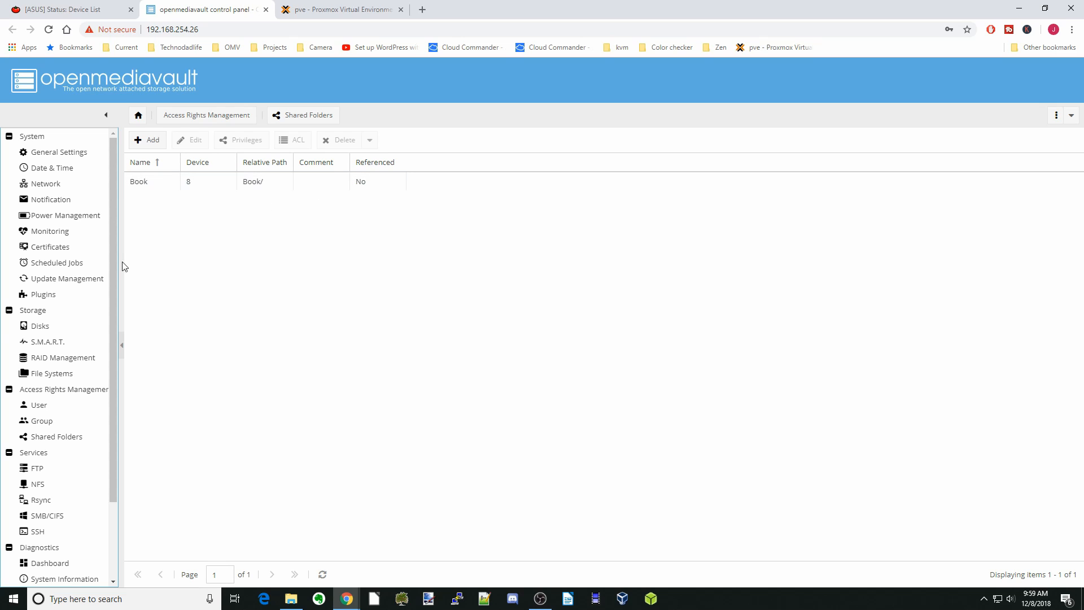
Check the Ubuntu desktop VM 100 console and lift its lock screen to the desktop
click(62, 517)
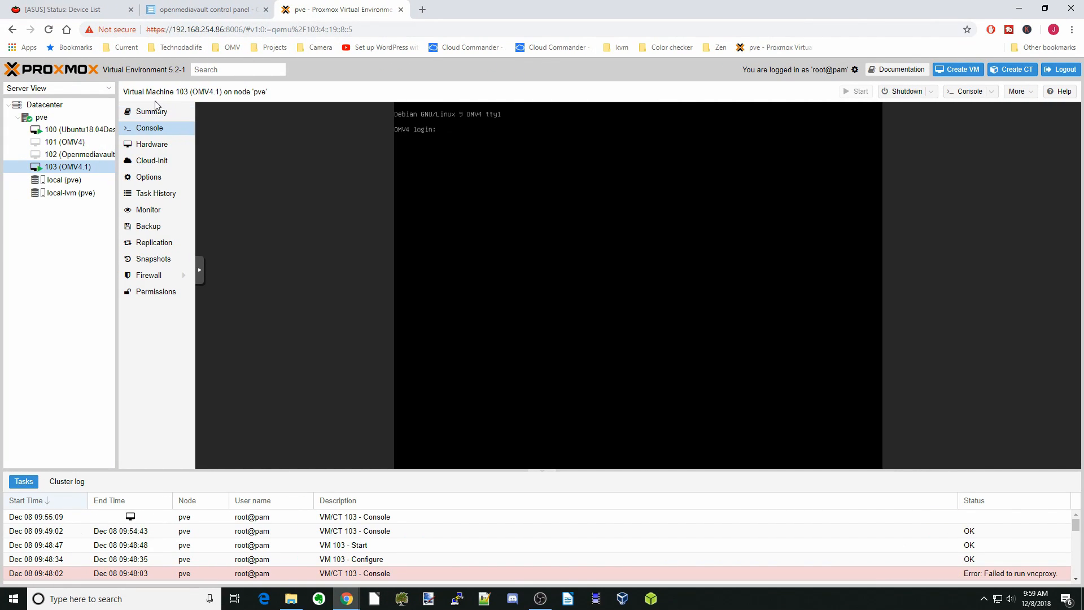
click(94, 132)
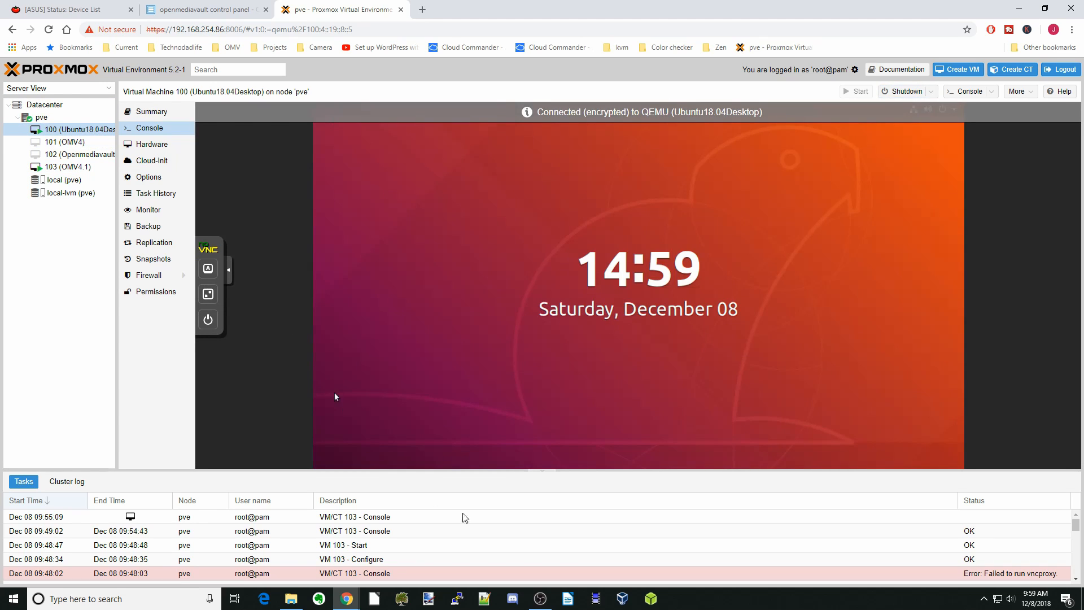
drag(612, 462, 638, 205)
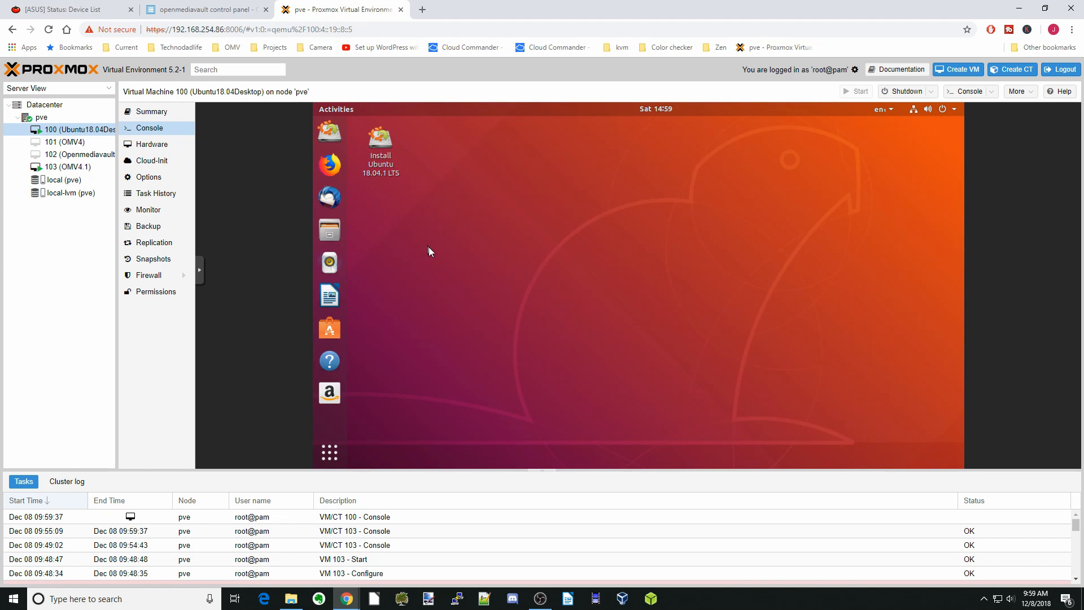
Start the OMV4 VM 101 and watch it boot in its console
click(70, 145)
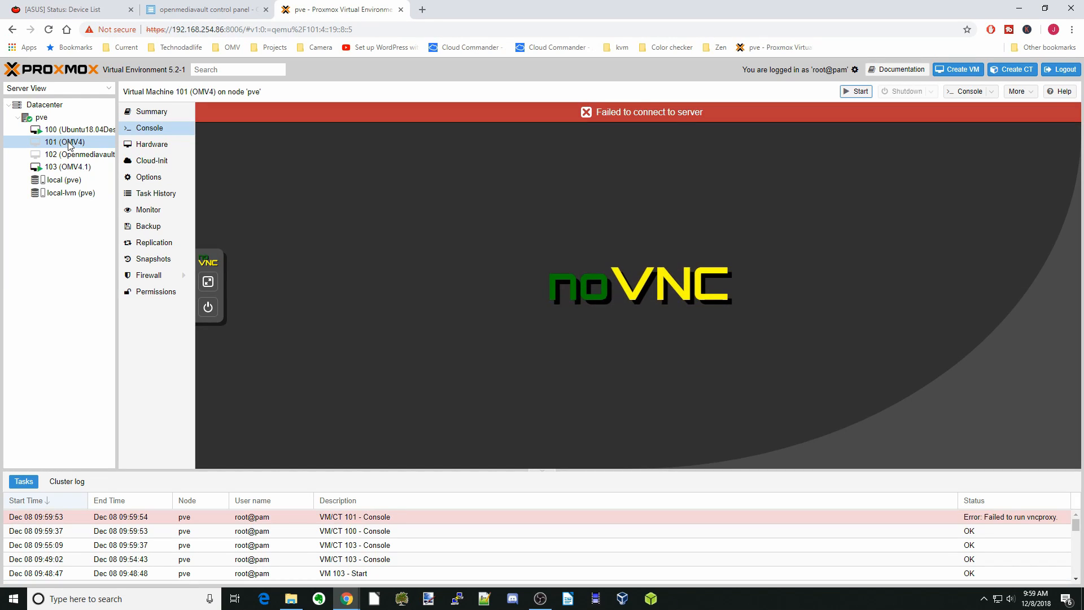
right_click(70, 145)
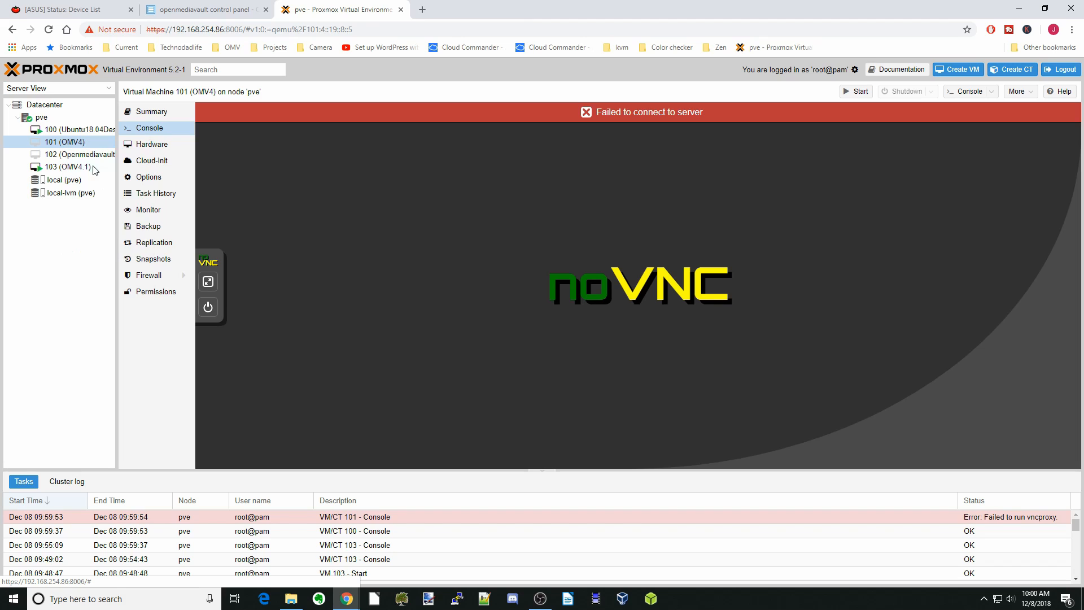
click(91, 165)
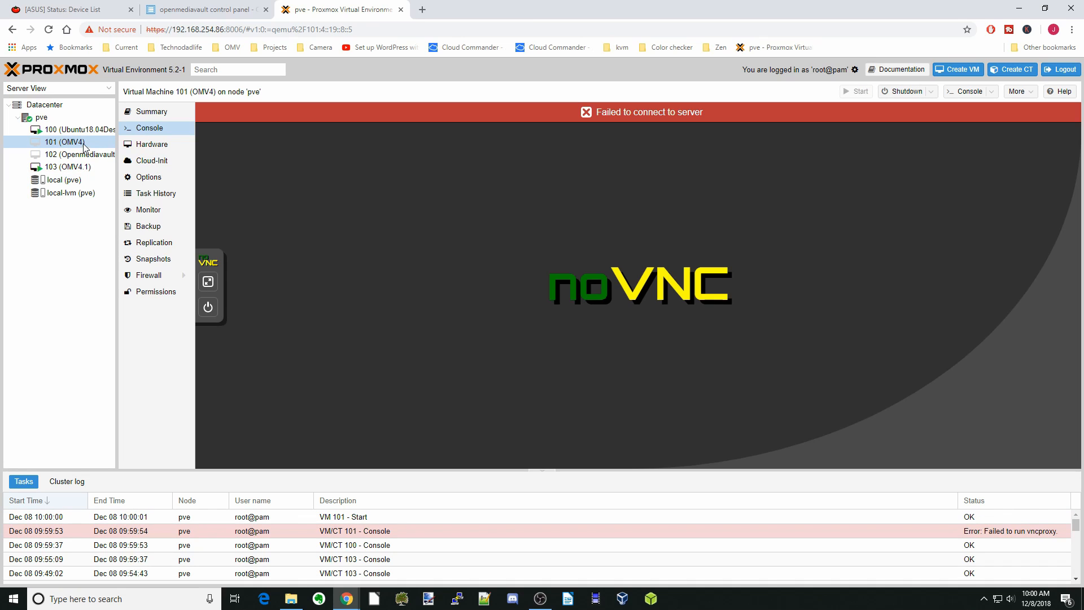
click(151, 113)
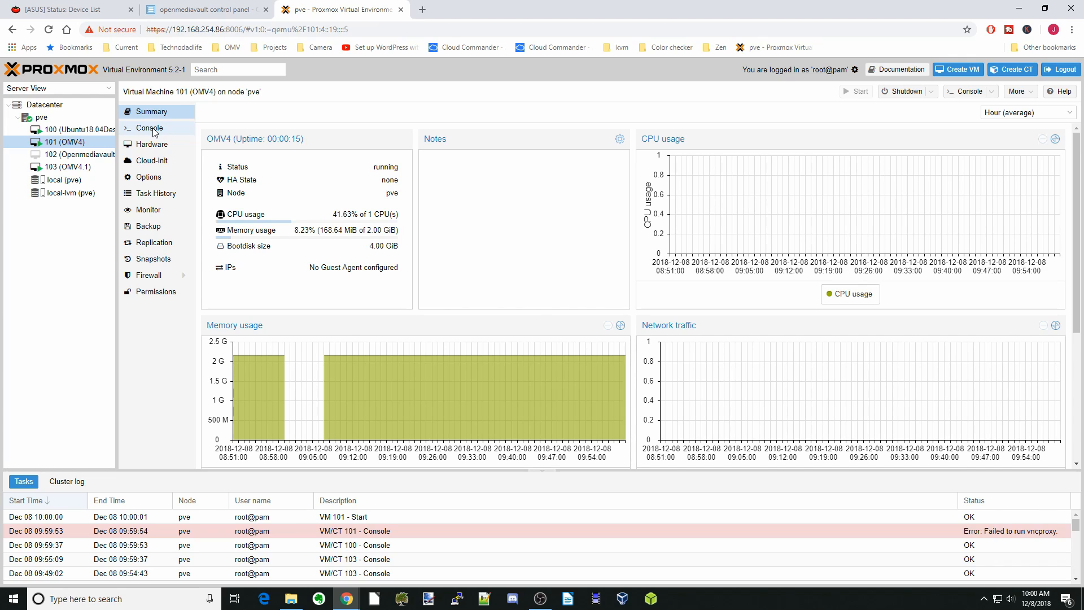
click(150, 128)
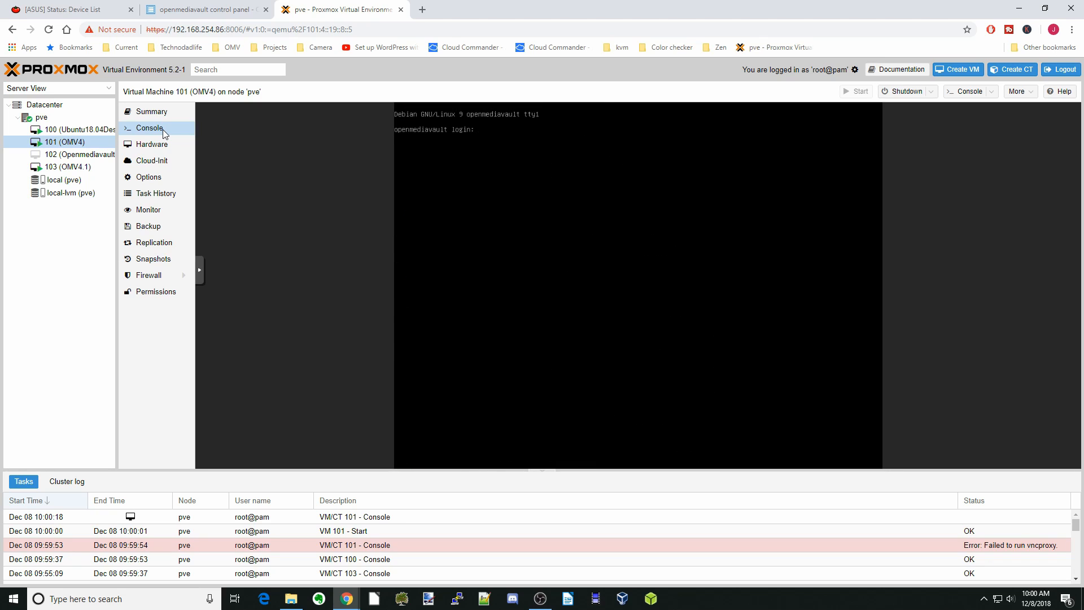
Open the router-listed openmediavault address 192.168.254.85 in a new browser tab
click(104, 14)
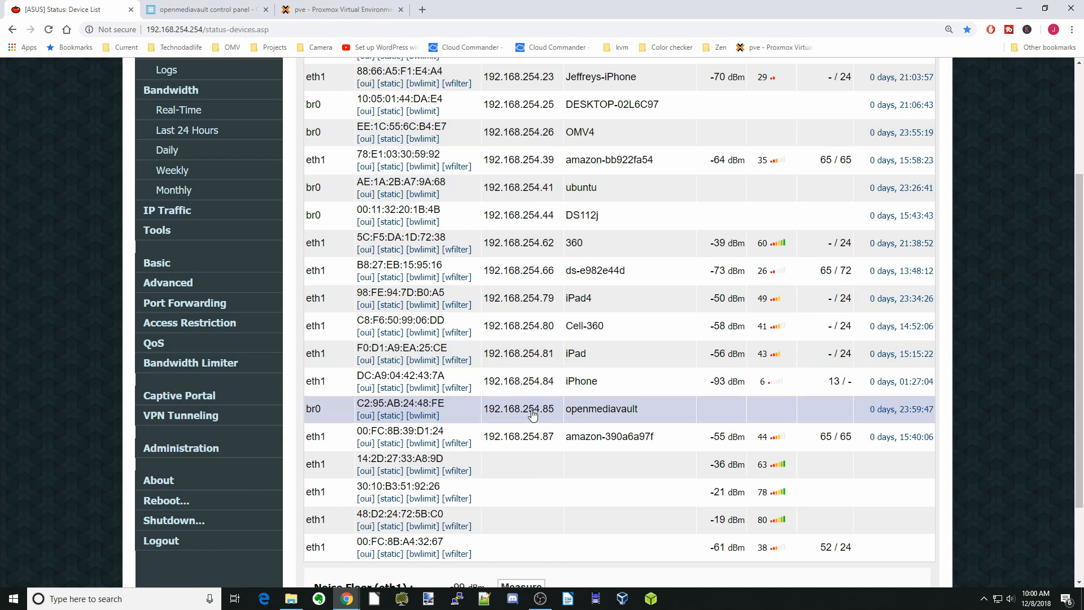
double_click(533, 414)
right_click(532, 414)
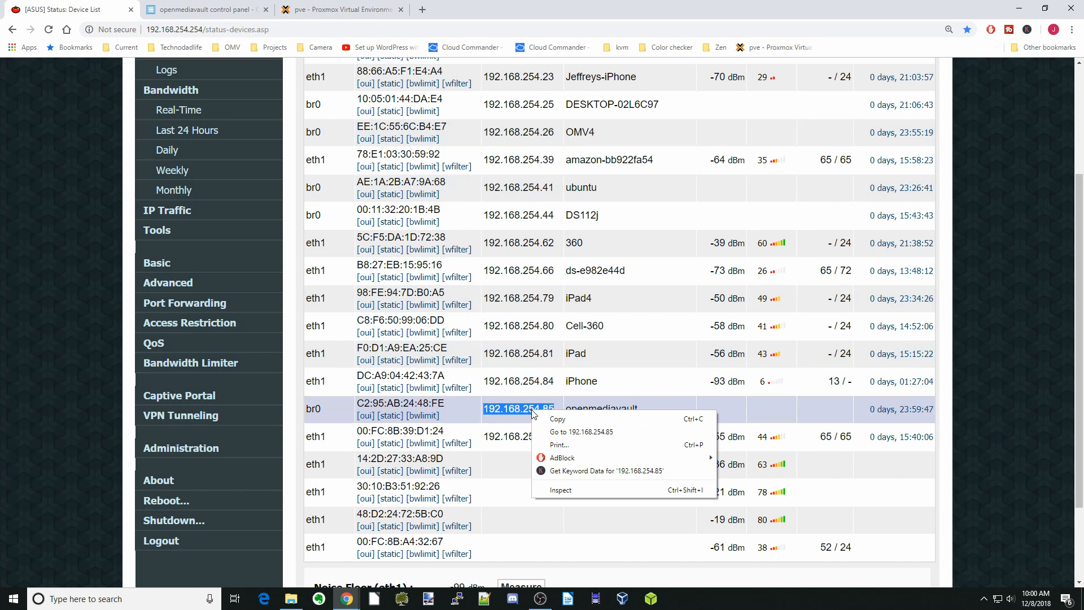
click(559, 432)
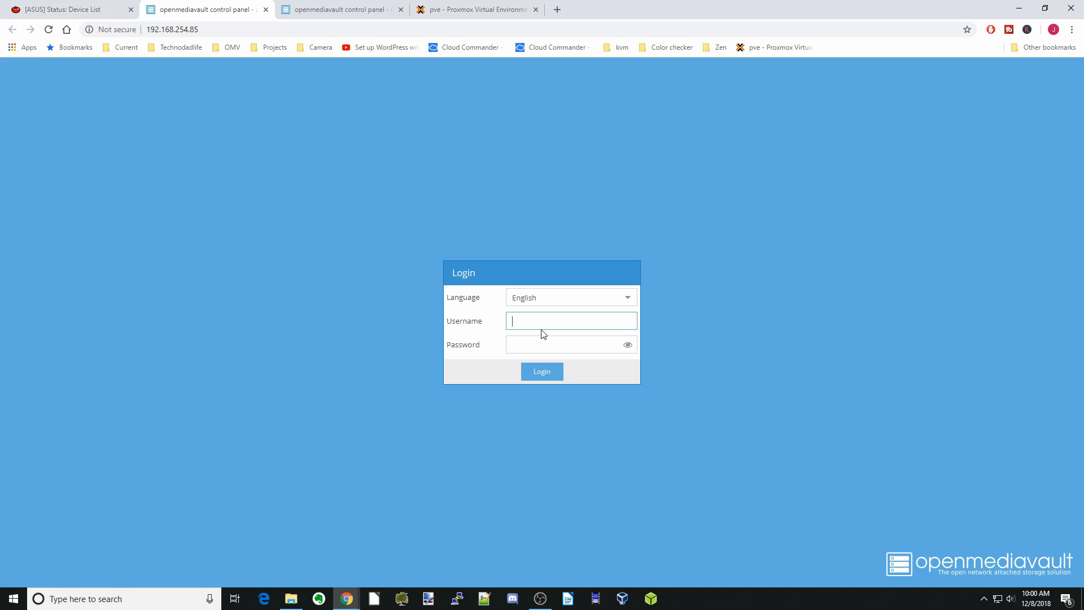
Log in to OpenMediaVault at 192.168.254.85 as admin with the account password
text(admin)
key(Tab)
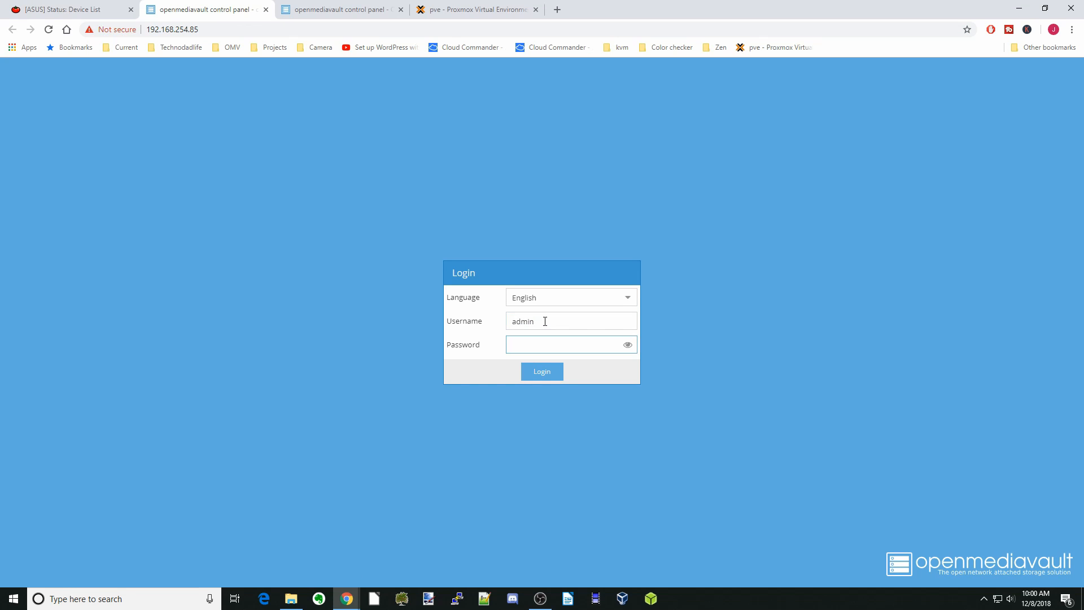
text(••••••••••••••)
click(541, 376)
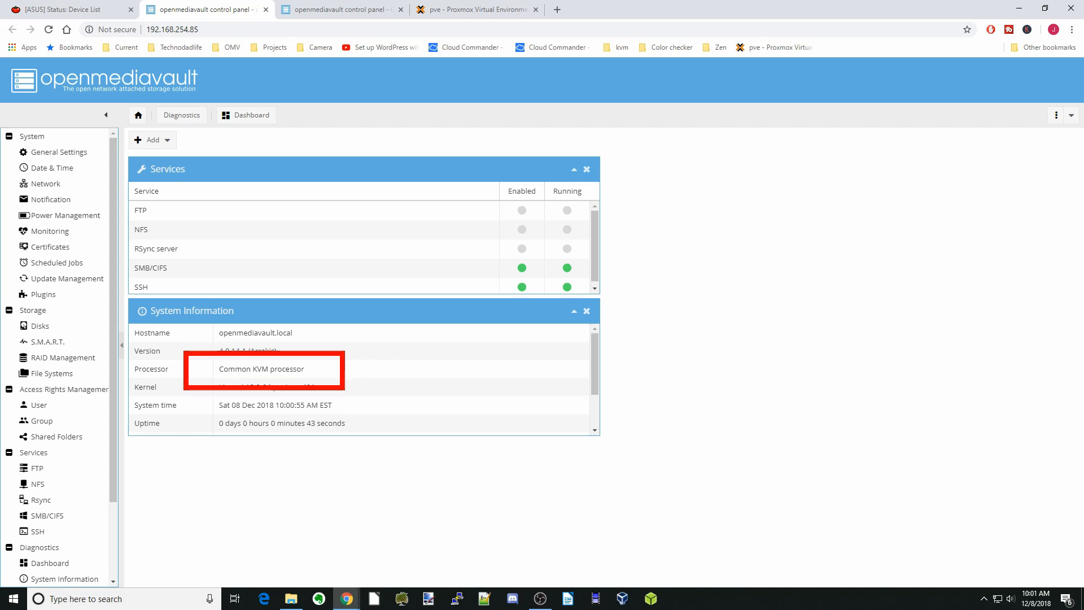
Compare the OMV4.1 and 192.168.254.85 dashboards against the VM 100 and VM 101 consoles
click(328, 13)
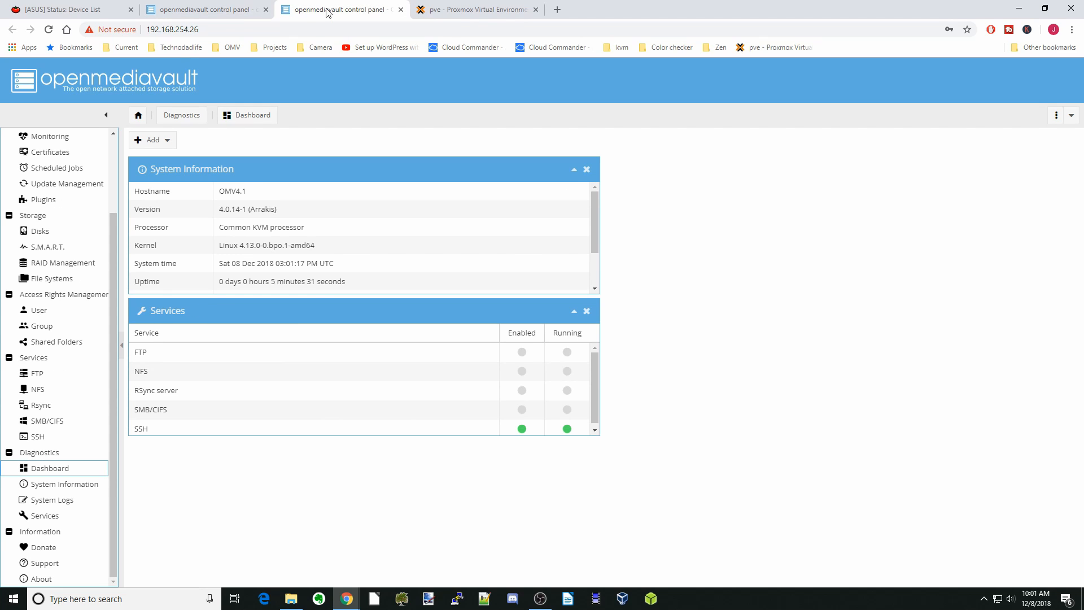
click(455, 12)
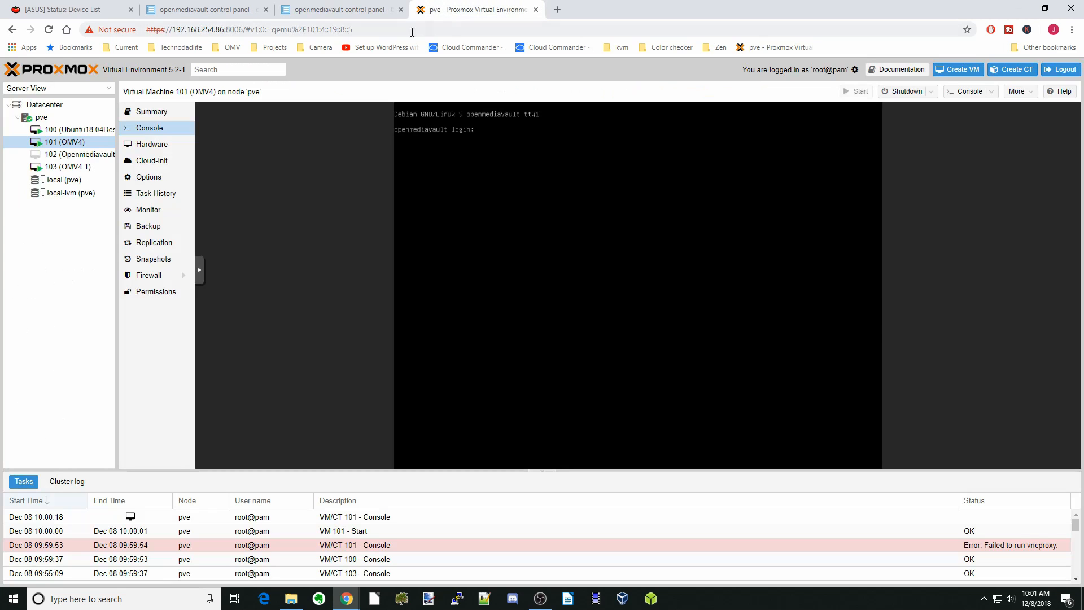
click(96, 132)
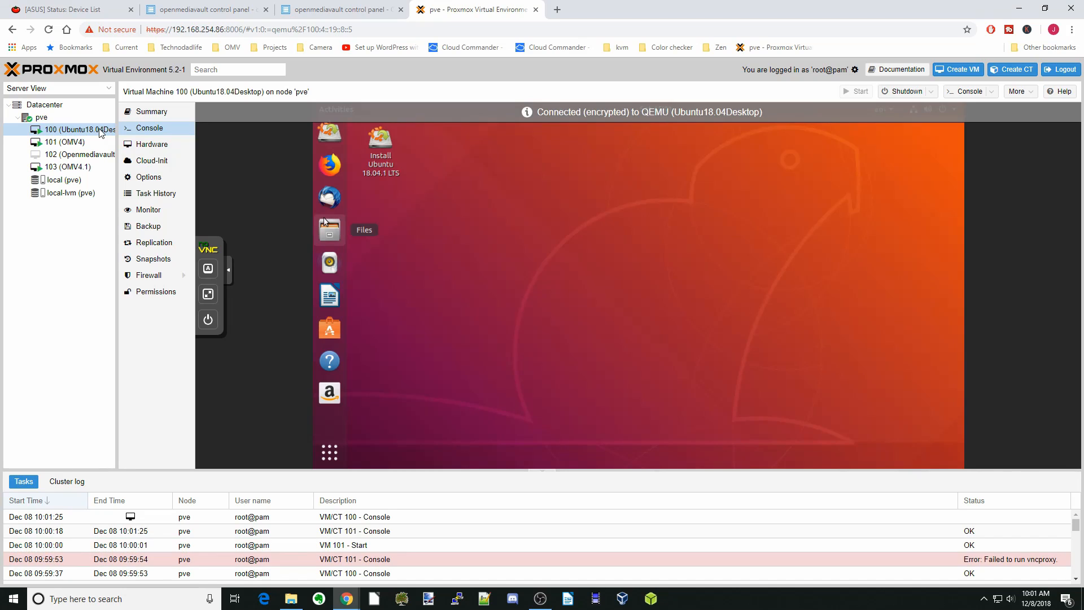
click(248, 10)
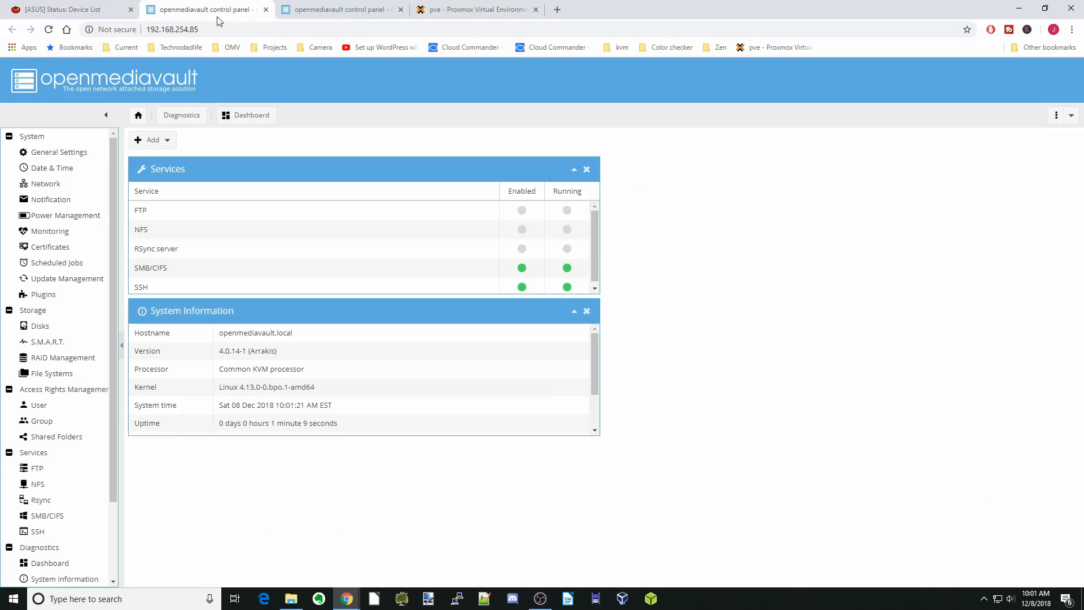
click(320, 14)
click(457, 12)
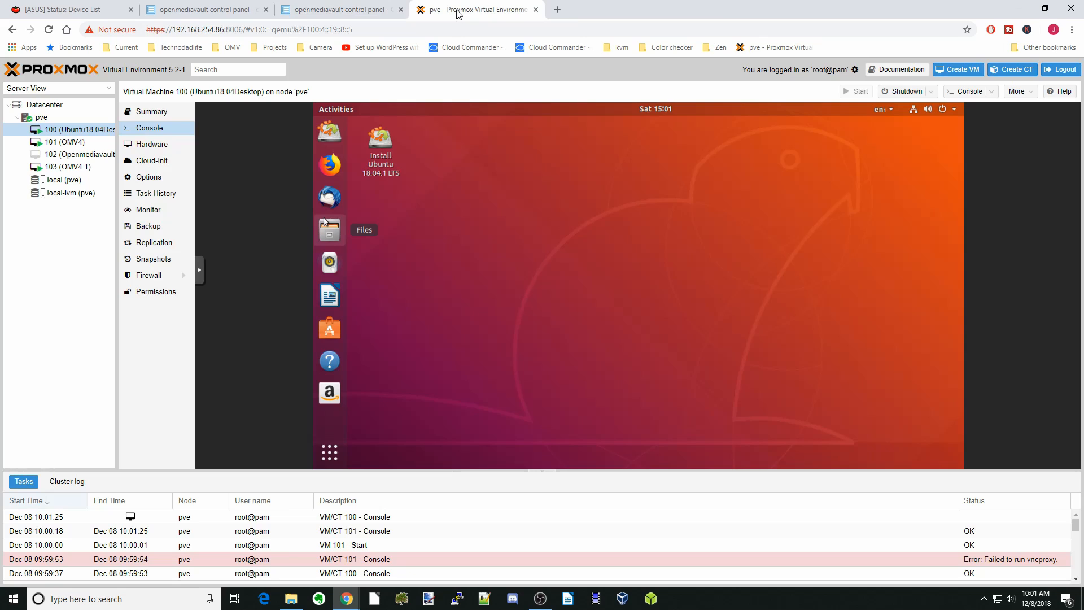
click(91, 142)
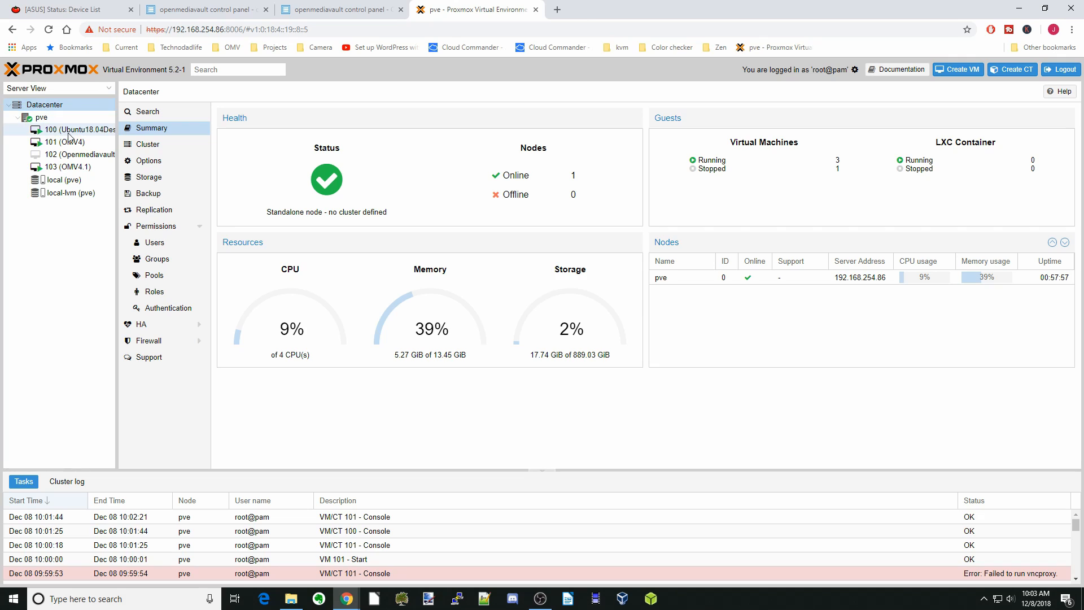
Open a root shell on node pve and enter the reboot command shutdown -r now
click(50, 119)
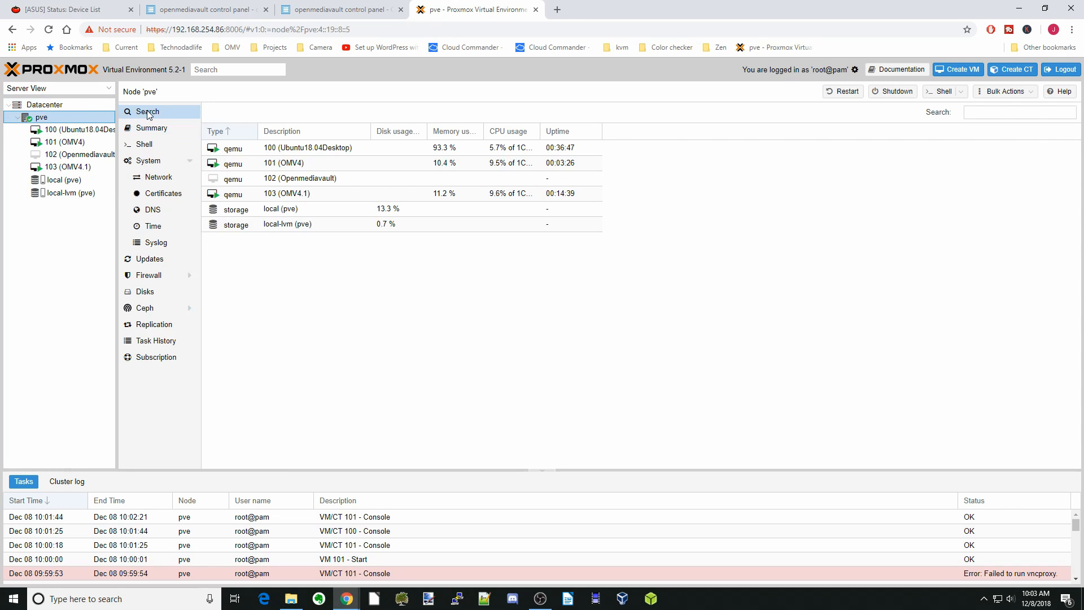
click(151, 147)
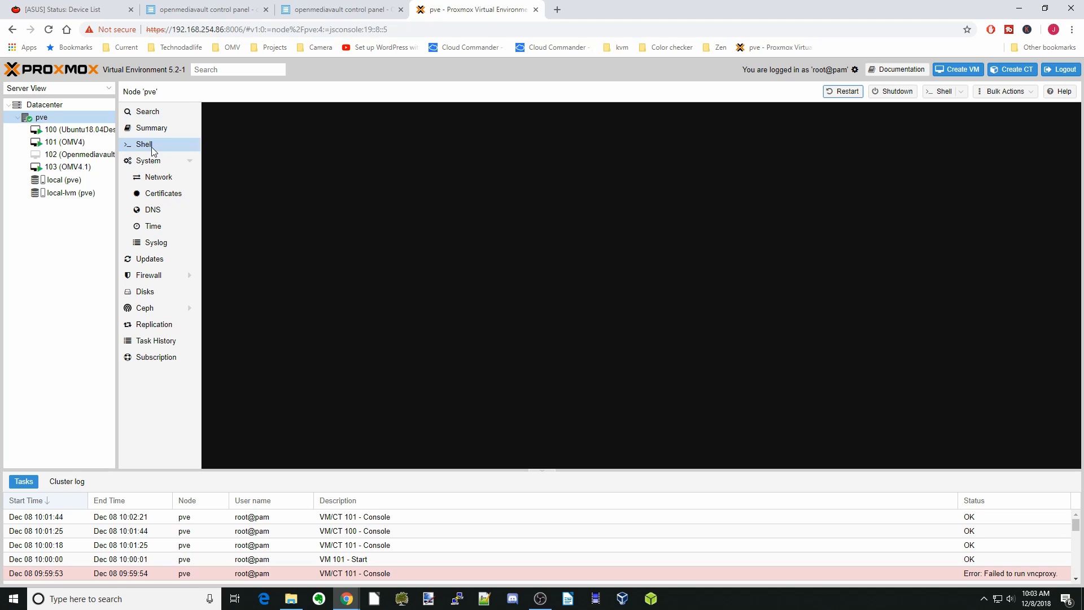
text(shutdow)
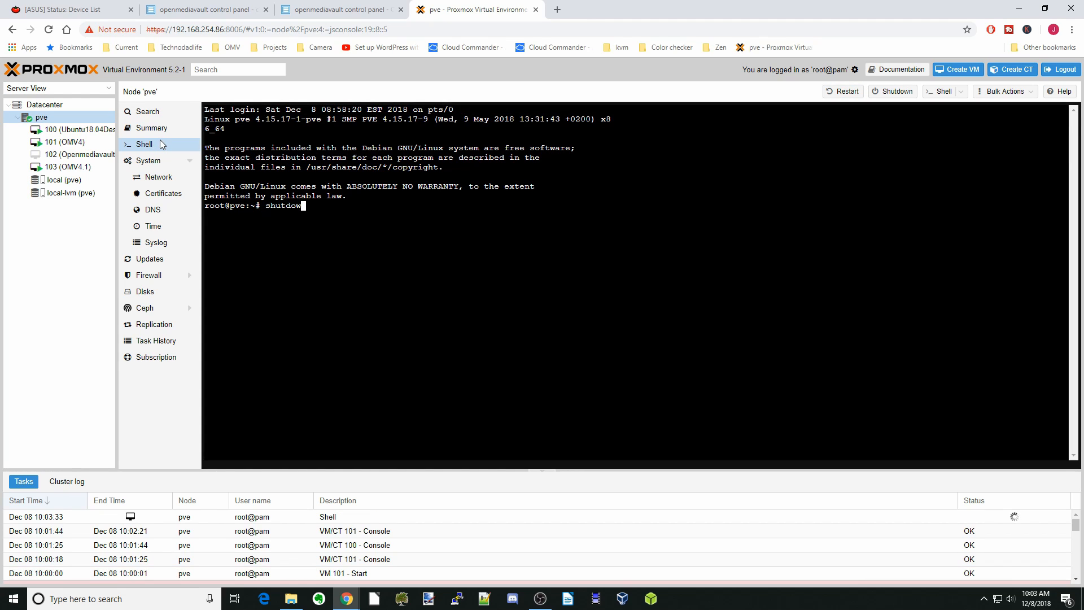
text(n -r now)
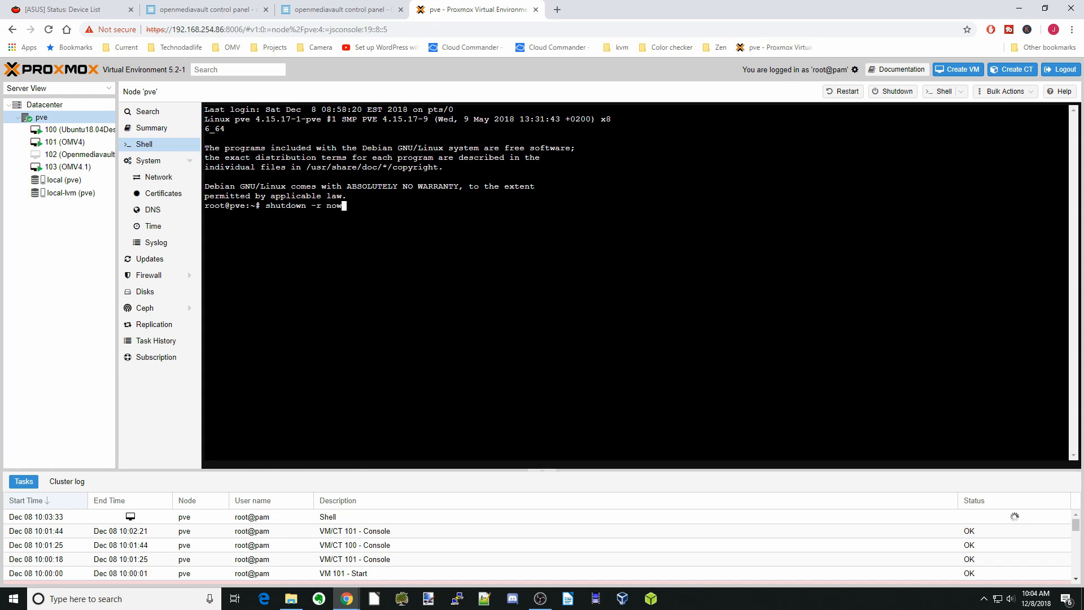